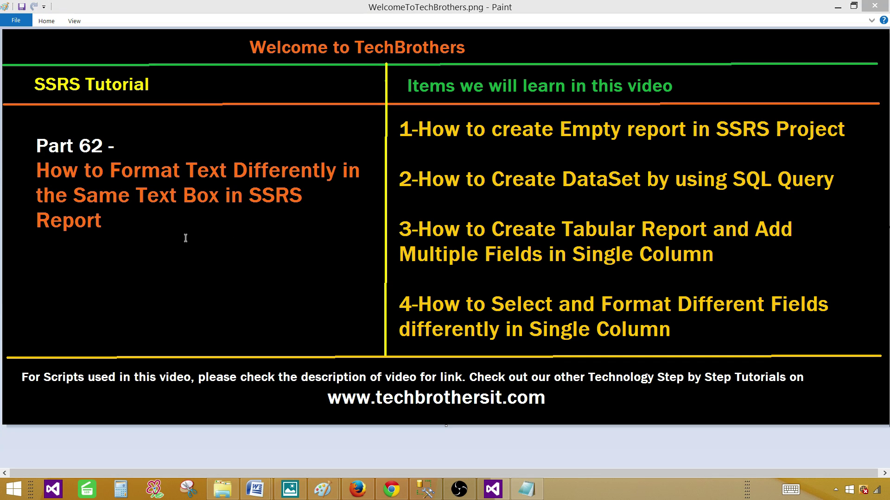
- Bring up the TotalSale query in SQL Server Management Studio and review its results grid
click(424, 489)
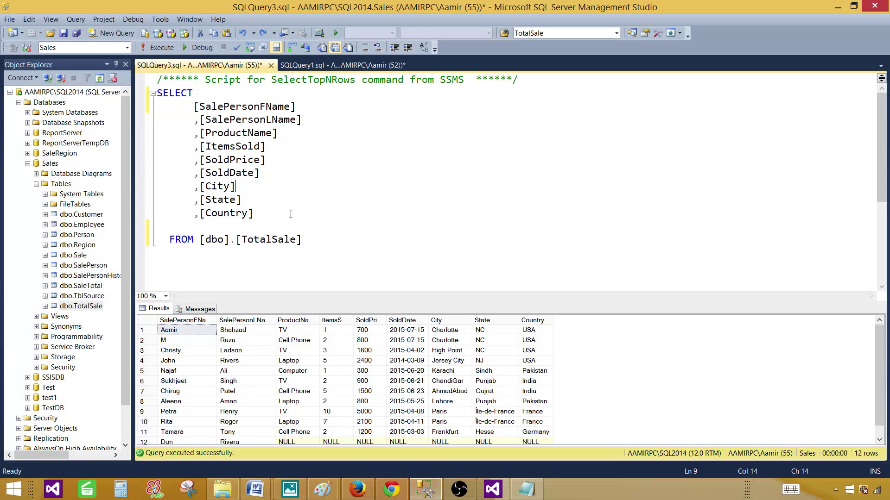
click(309, 240)
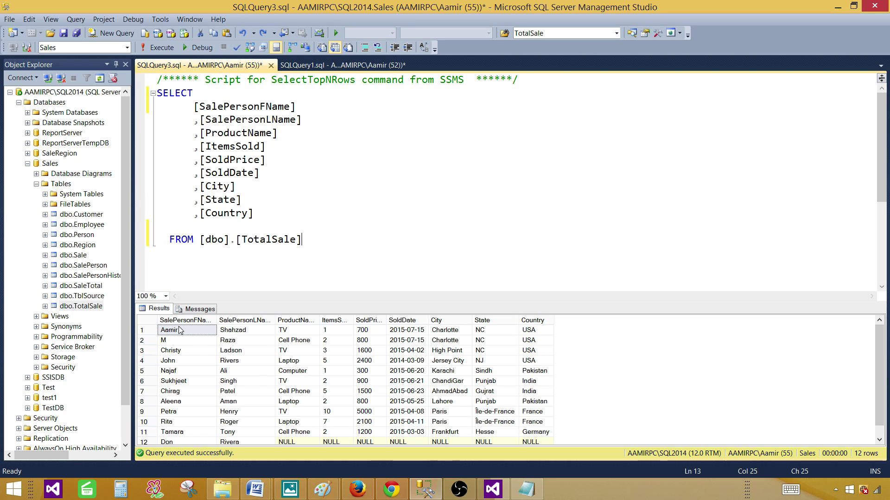
click(148, 320)
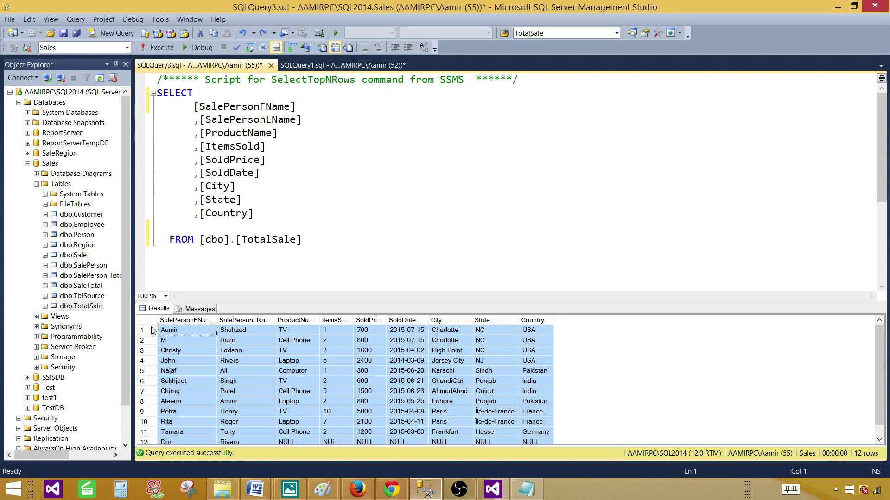
- Delete the blank line so FROM [dbo].[TotalSale] directly follows the Country column
click(249, 224)
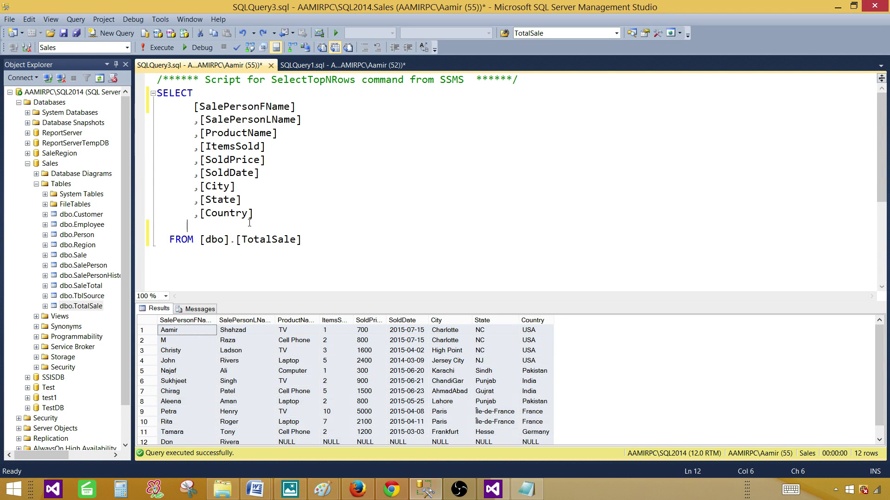
key(Delete)
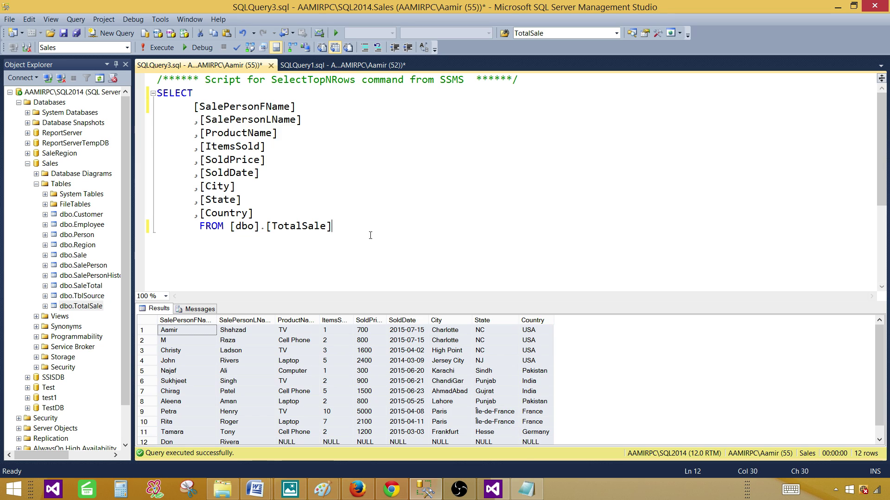
drag(367, 232, 117, 86)
click(281, 158)
click(240, 119)
click(458, 330)
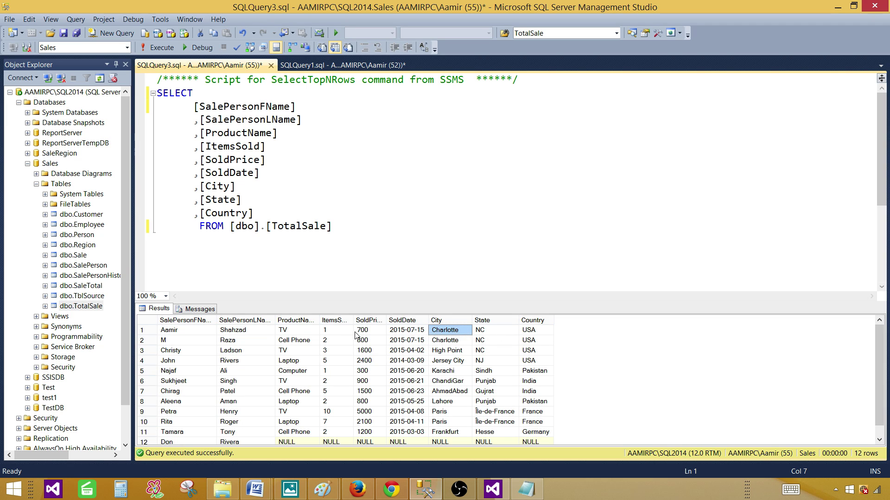
- Add ,Region on a new line after Country and rerun the query with F5
click(261, 212)
key(Return)
text(,)
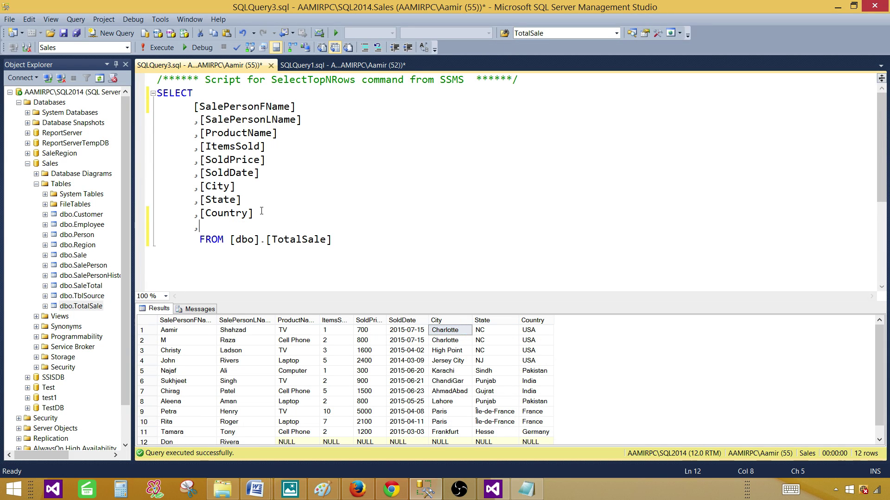
text(Region)
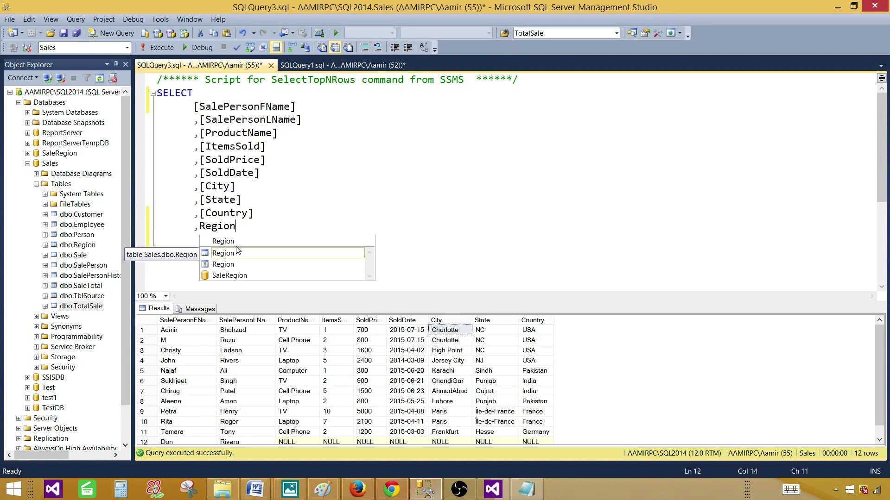
key(Escape)
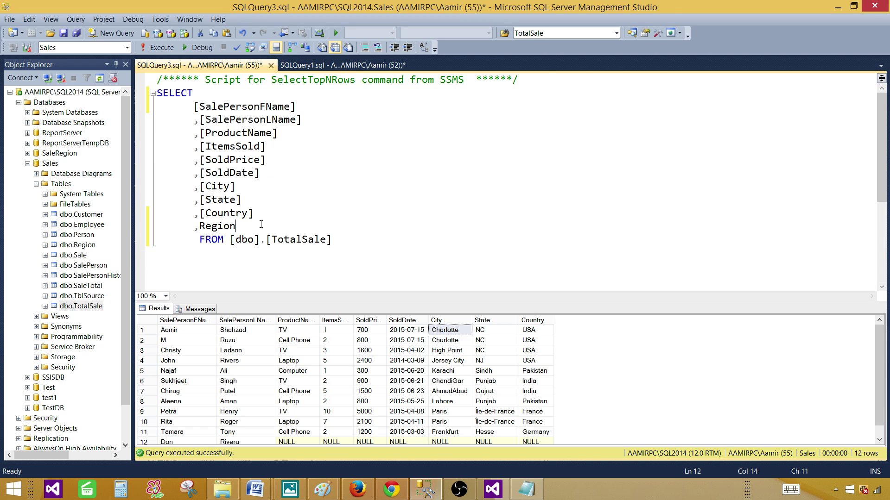
key(F5)
- Check the results grid's names and City, State, Country, Region values for the first rows
click(229, 331)
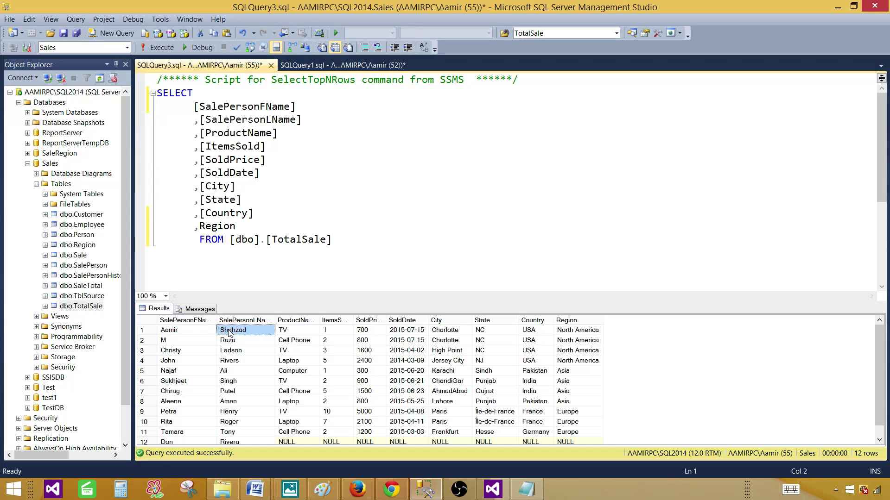
drag(213, 331, 250, 404)
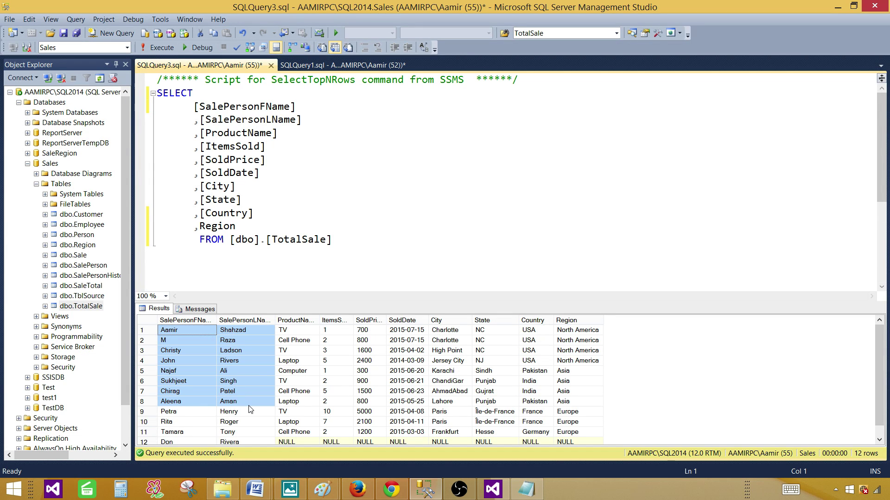
drag(449, 330, 593, 353)
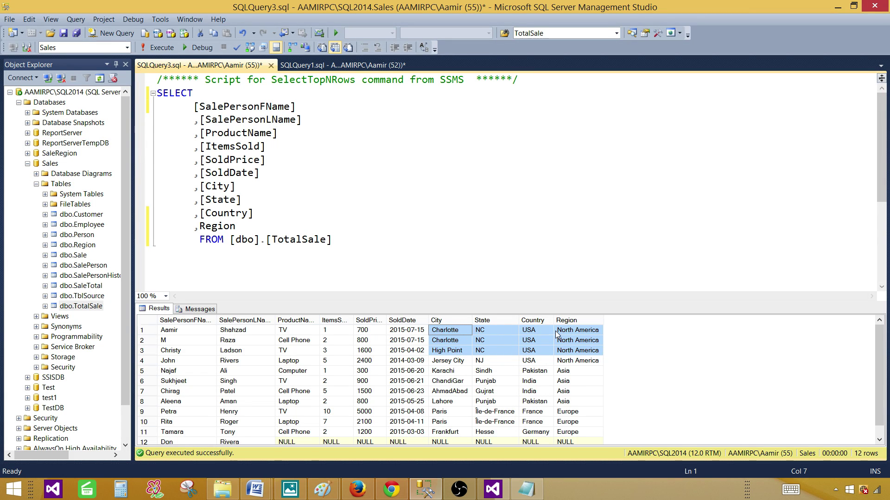
click(575, 335)
click(530, 334)
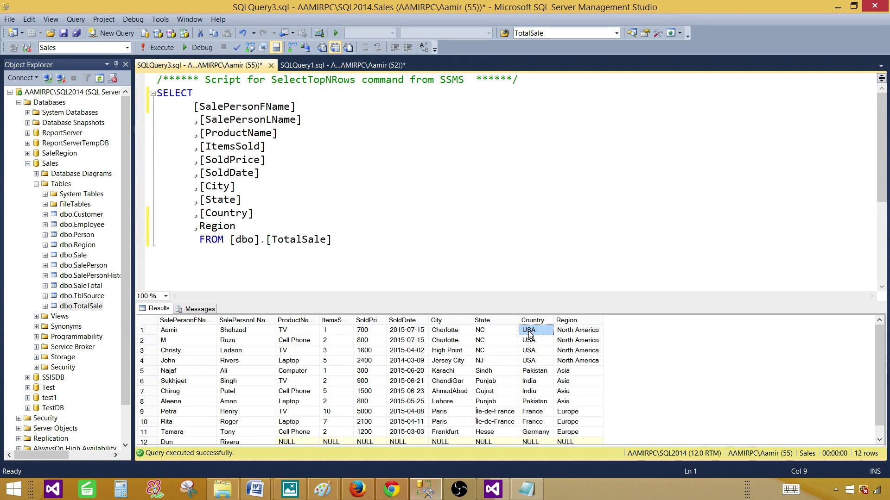
click(504, 333)
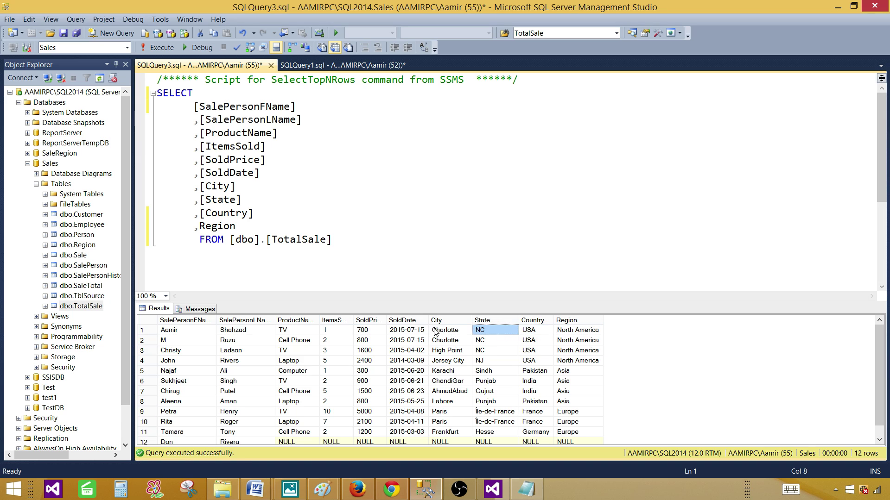
click(453, 334)
click(484, 333)
drag(461, 334, 567, 333)
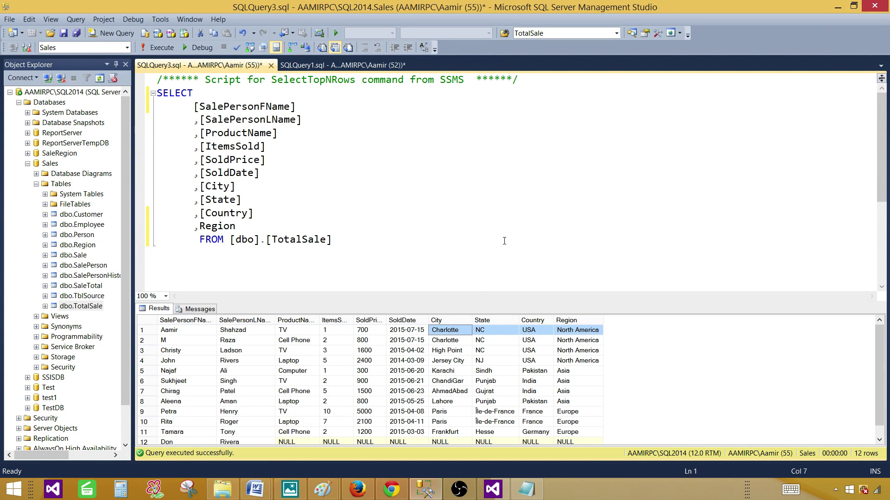
- Copy the entire TotalSale query text to the clipboard
drag(339, 244, 185, 113)
right_click(185, 113)
click(211, 134)
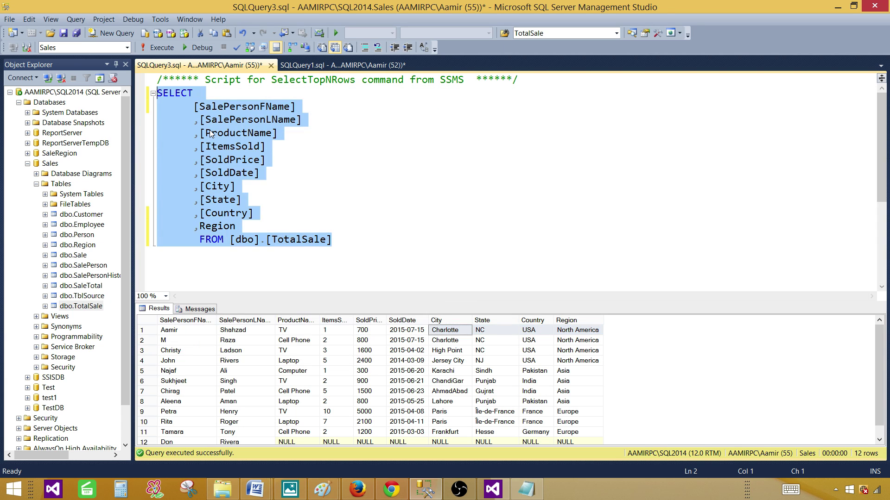
- Add a new Report item named RichTextBox to the Reports folder of SSRS_Project
click(507, 494)
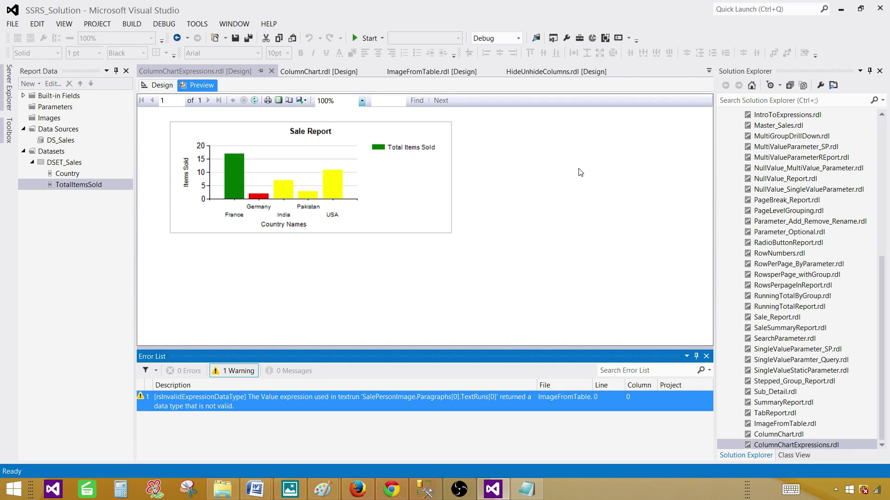
click(881, 124)
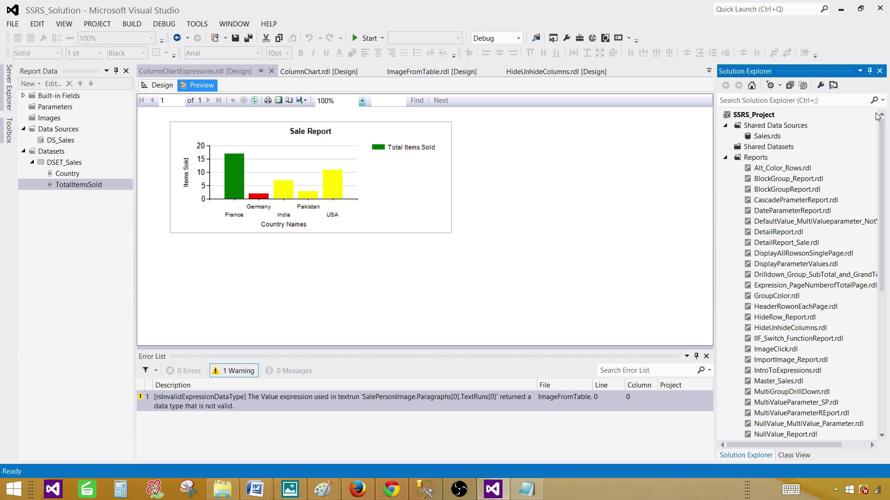
click(760, 159)
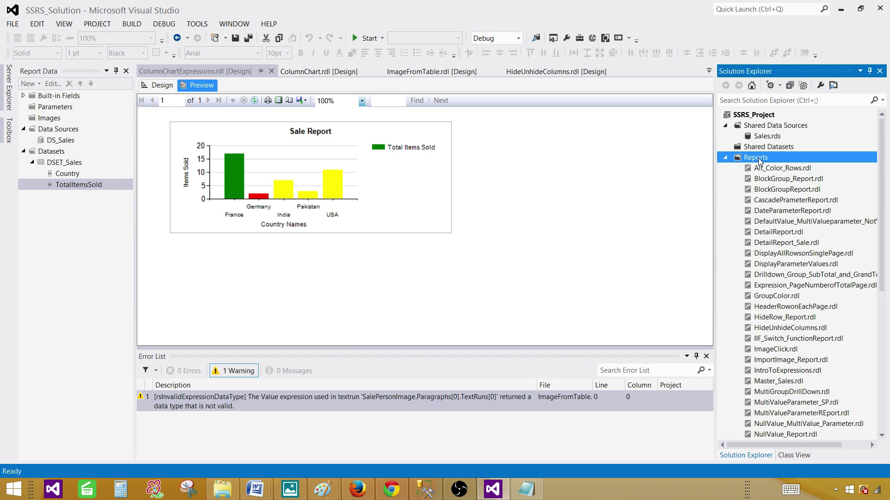
right_click(760, 158)
mouse_move(665, 182)
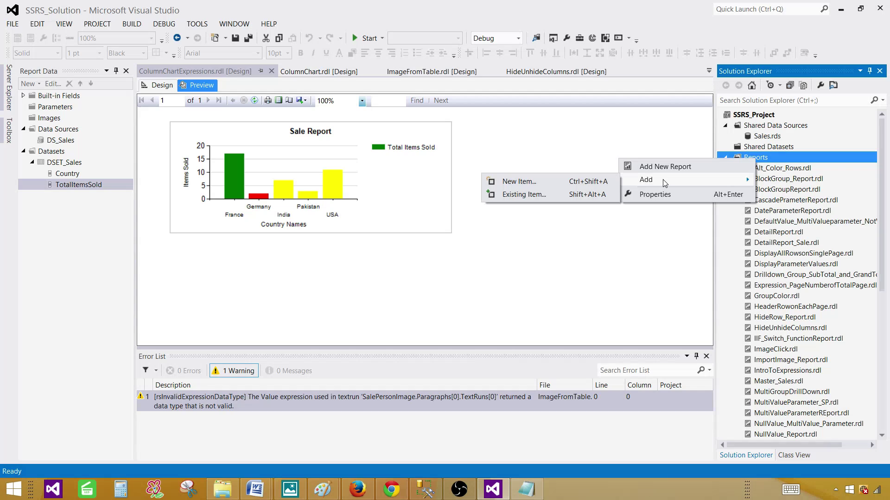
click(530, 182)
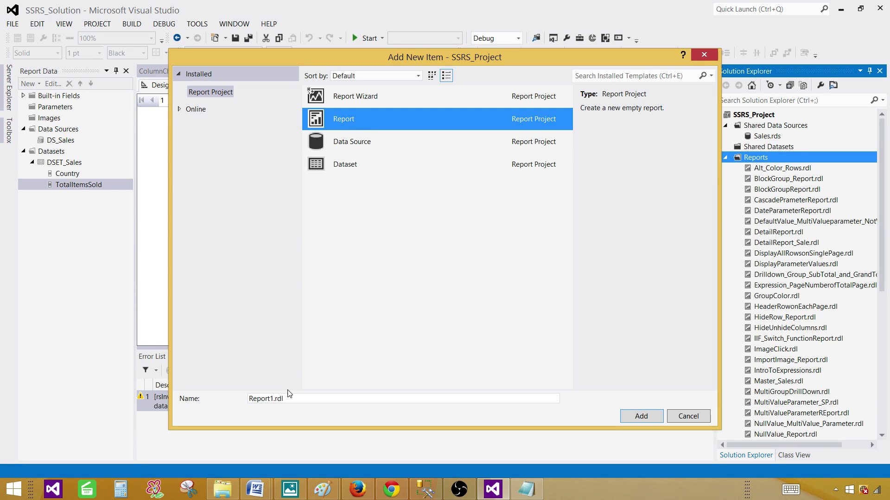
click(273, 399)
drag(273, 399, 221, 400)
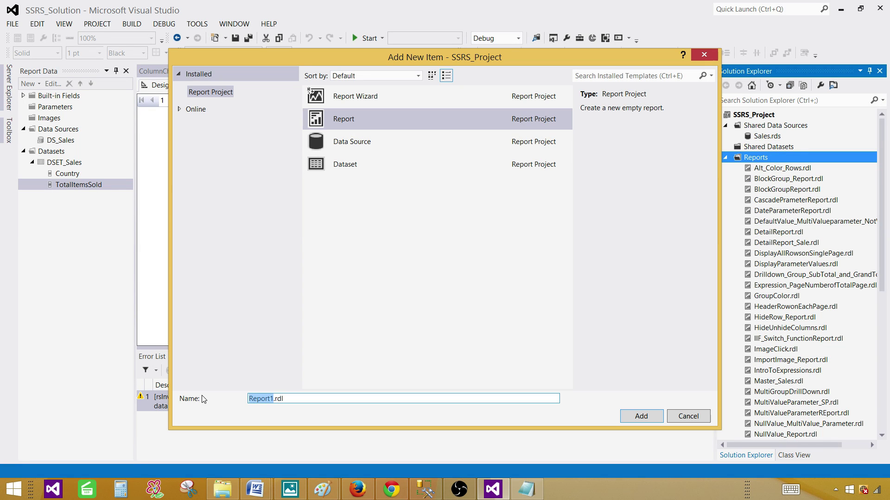
text(RichTextBox)
click(641, 416)
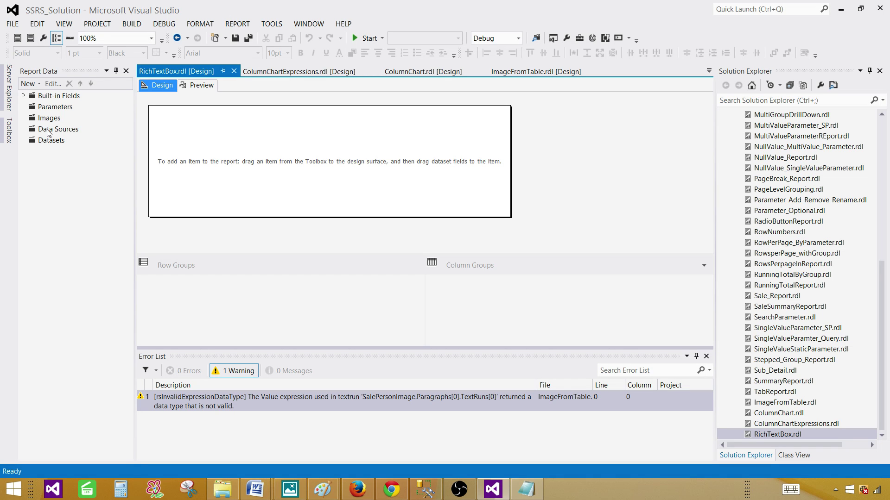
- Add data source DS_Sales referencing the shared Sales data source
right_click(71, 133)
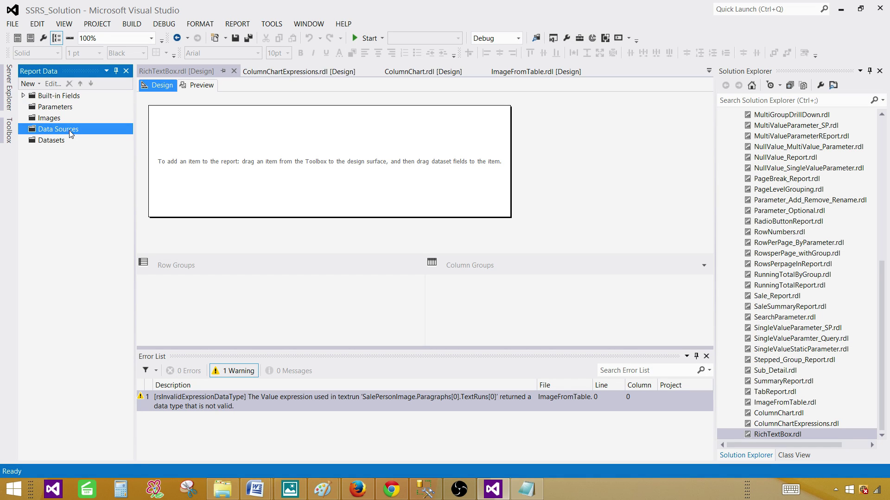
click(94, 138)
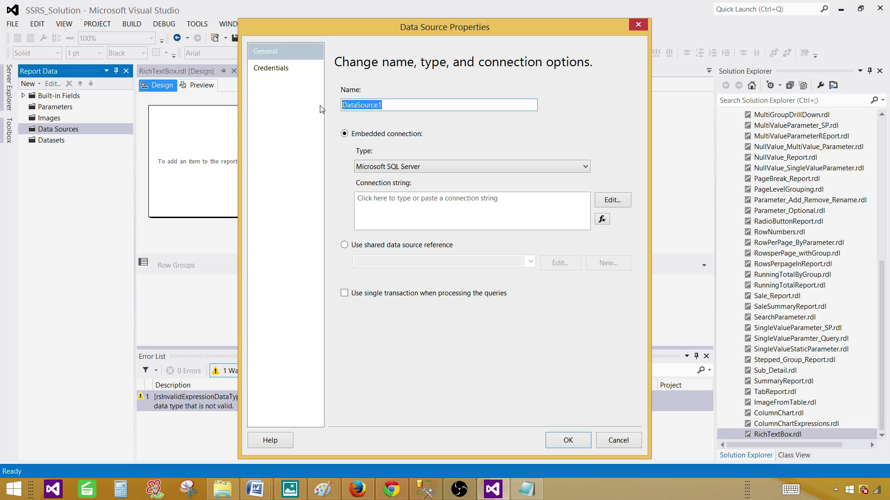
text(DS_Sales)
click(361, 241)
click(530, 263)
click(406, 274)
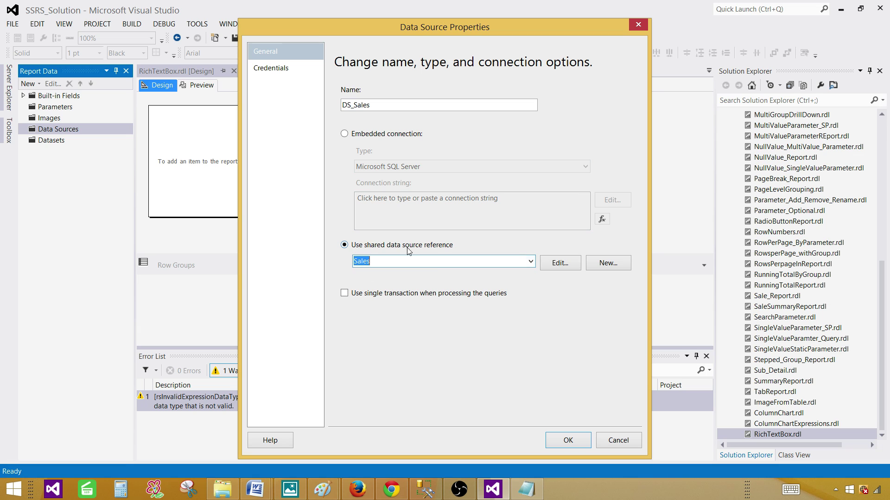
click(567, 444)
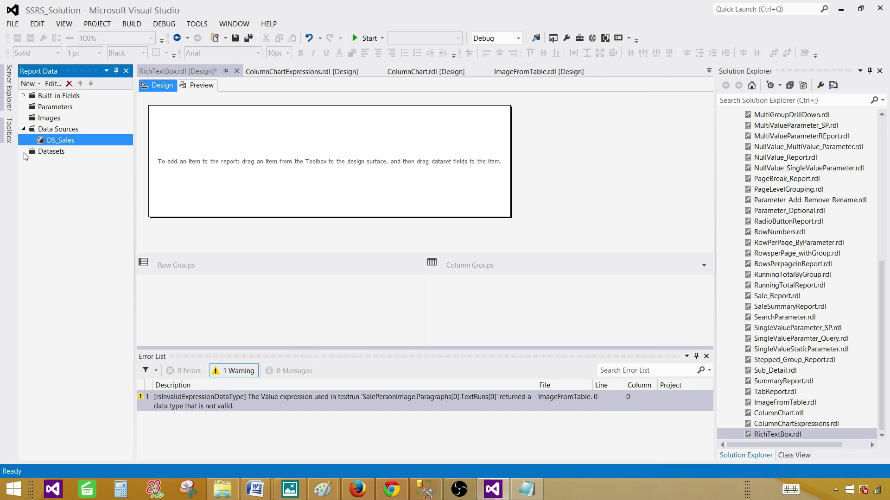
- Create embedded dataset DSET_Sales on DS_Sales with the pasted TotalSale query
click(49, 153)
right_click(56, 153)
click(80, 160)
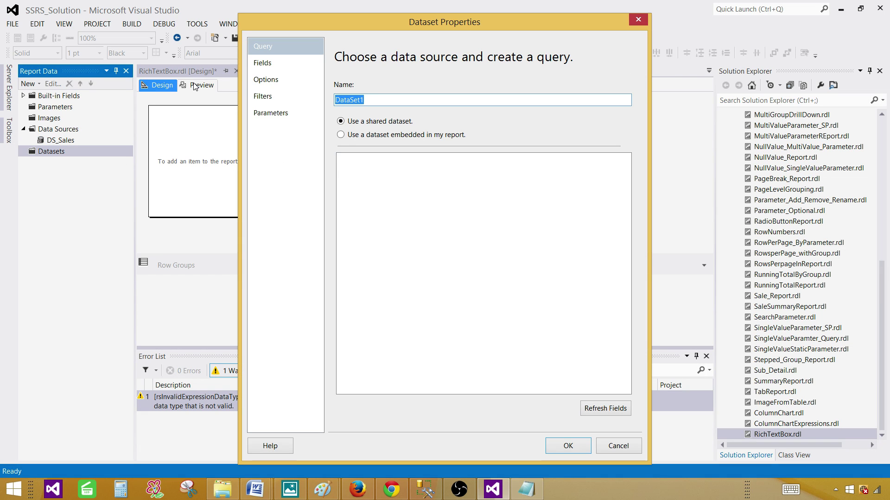
text(DSET_Sales)
click(350, 133)
click(438, 174)
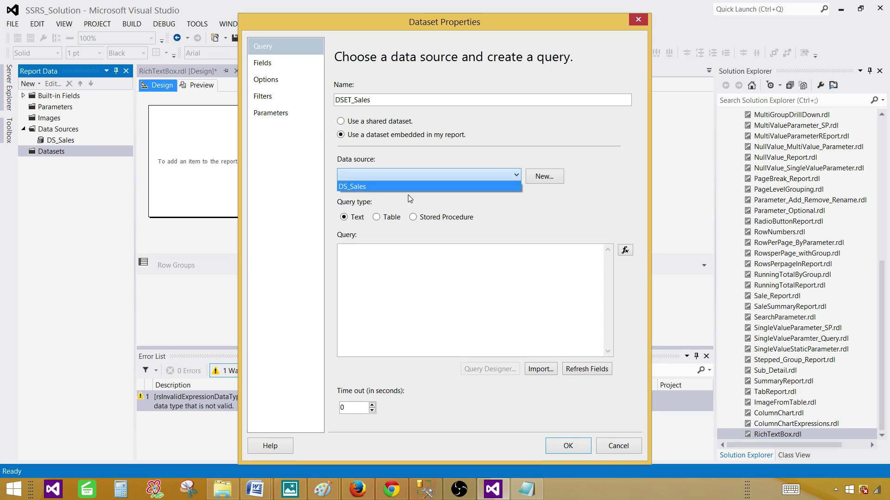
click(358, 187)
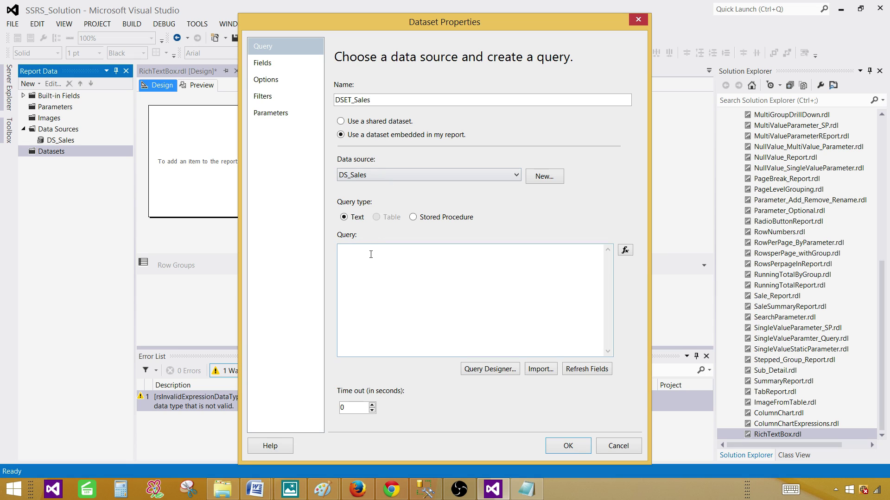
right_click(407, 268)
click(346, 306)
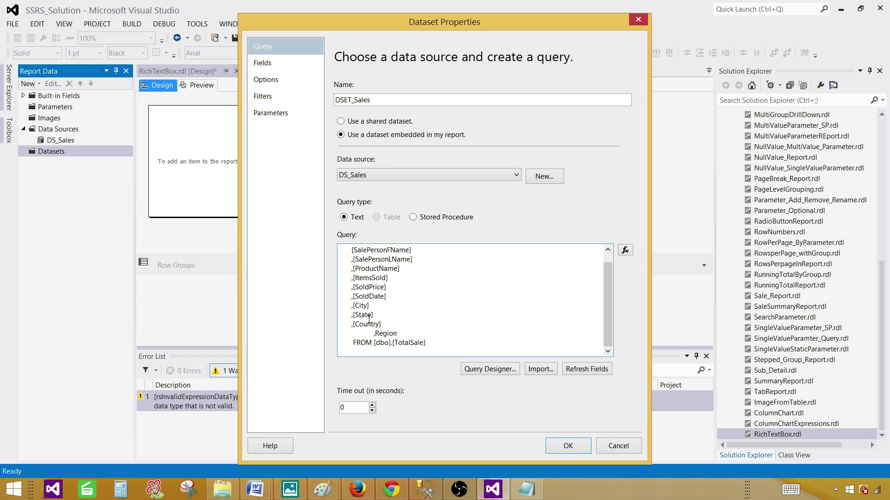
drag(369, 334, 321, 337)
key(BackSpace)
click(567, 446)
click(258, 169)
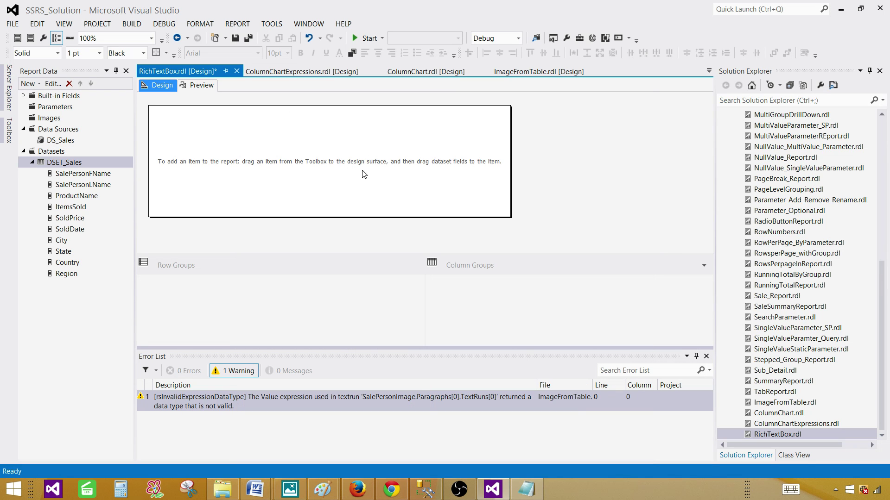
- Insert a table at the body's left with SalePersonFName and SalePersonLName in columns one and two
right_click(265, 137)
mouse_move(301, 176)
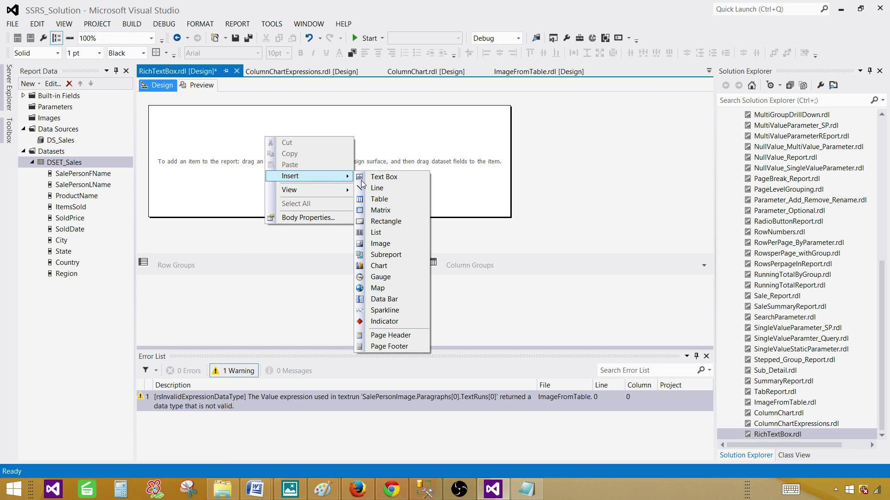
click(379, 199)
drag(271, 136, 173, 154)
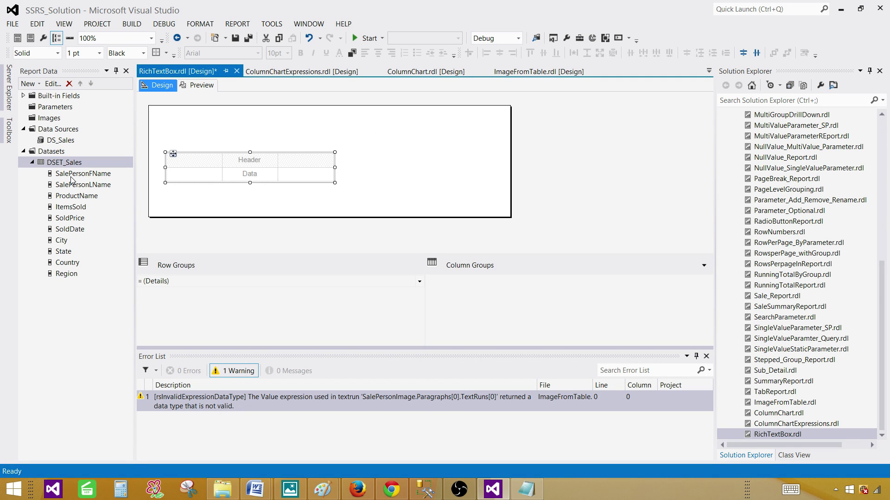
drag(72, 177, 194, 175)
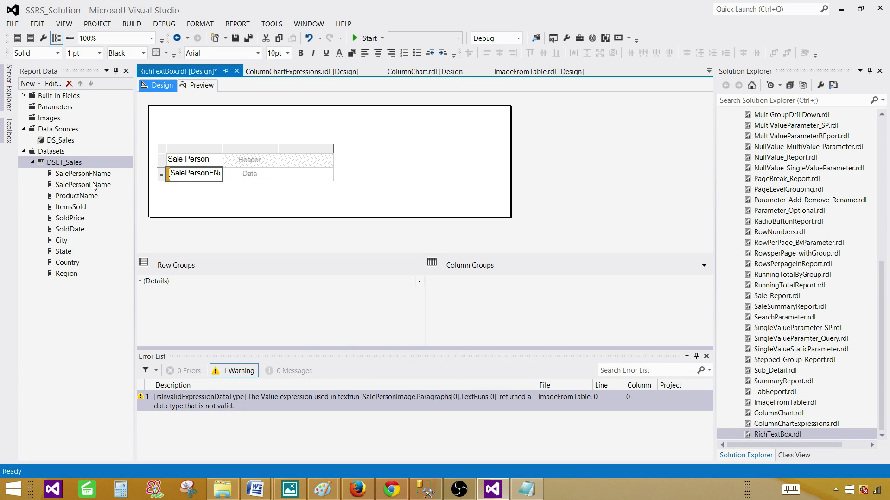
drag(91, 185, 248, 174)
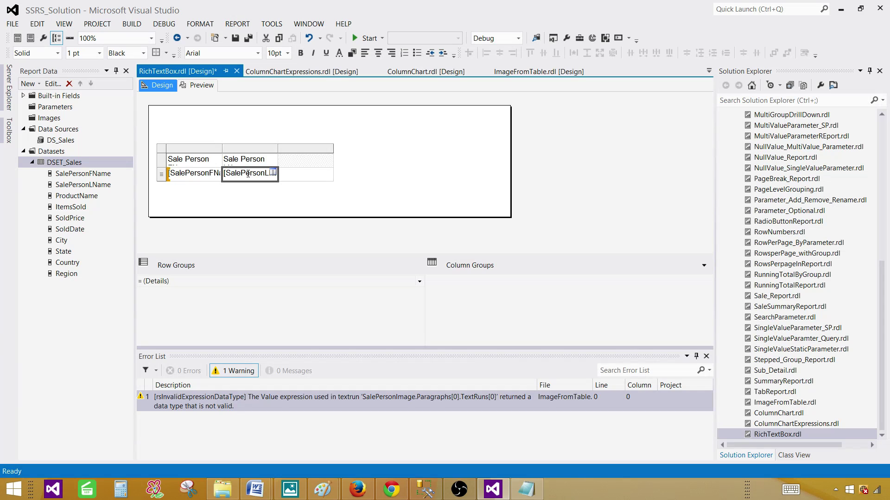
- Add City as the table's third column and Country as a fourth column
click(63, 244)
click(65, 252)
click(69, 263)
click(69, 274)
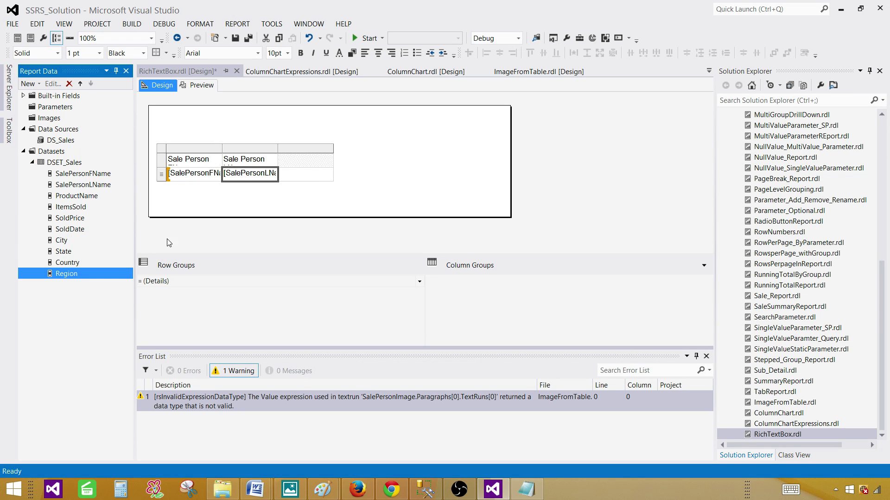
click(315, 178)
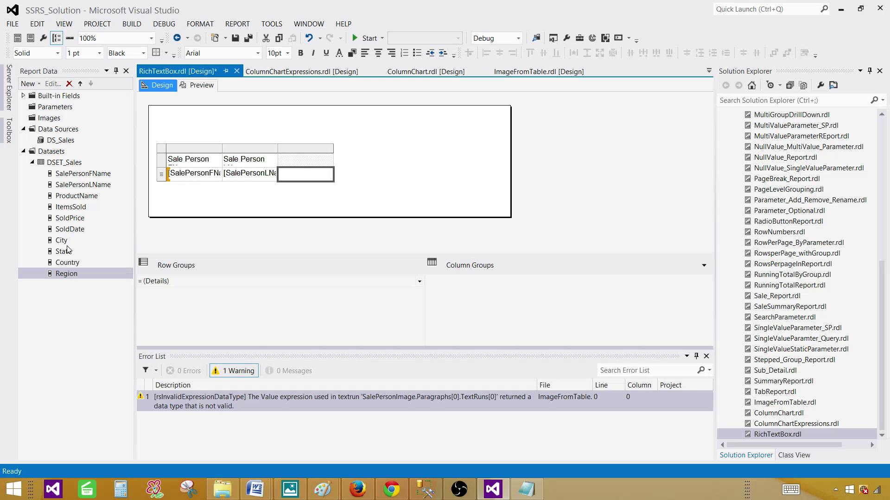
drag(67, 250, 306, 182)
drag(69, 263, 327, 176)
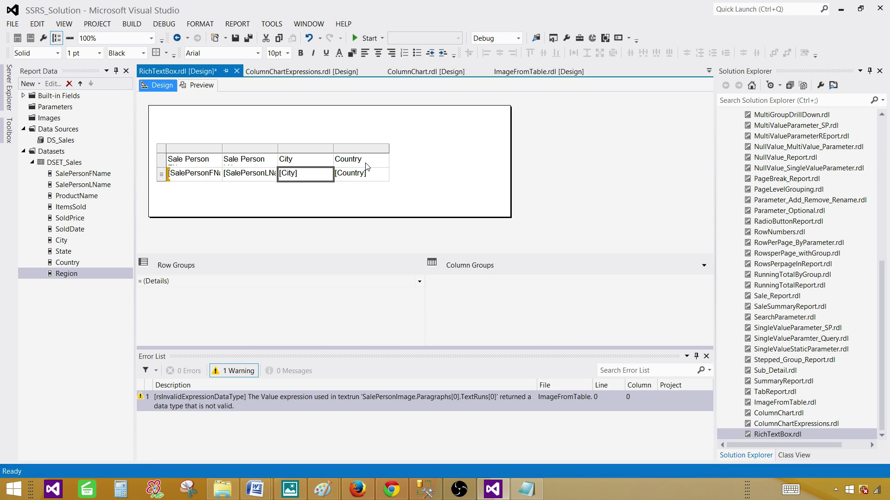
- Append the State field after [City] in the third column's detail cell
double_click(310, 177)
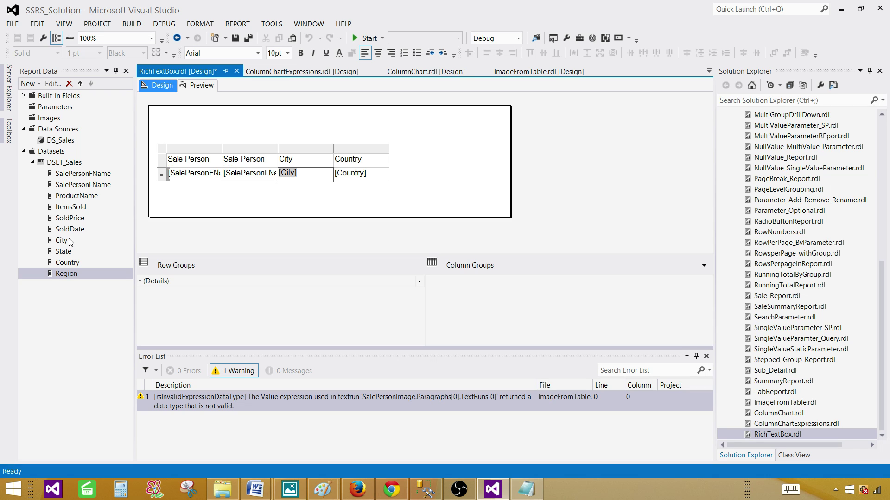
drag(66, 253, 306, 178)
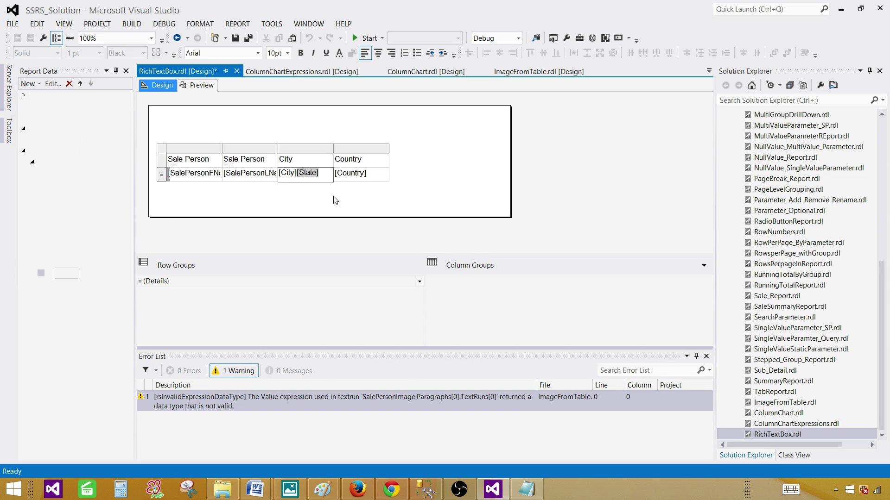
click(297, 190)
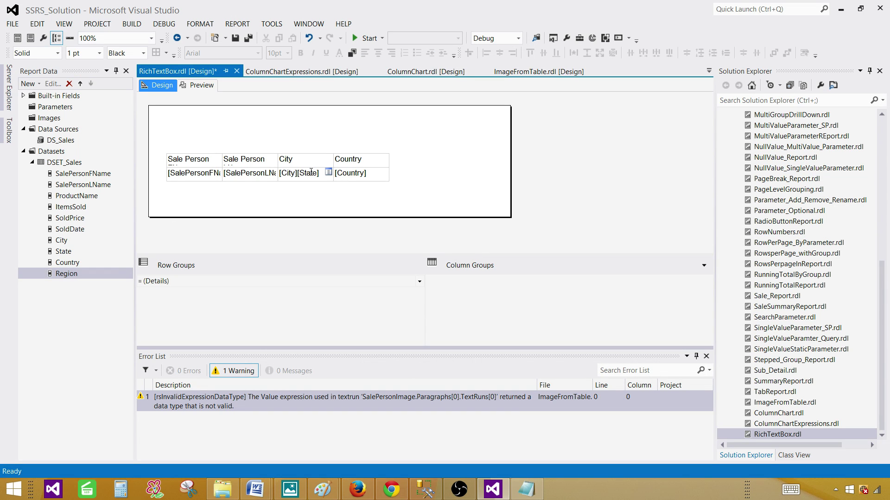
click(358, 163)
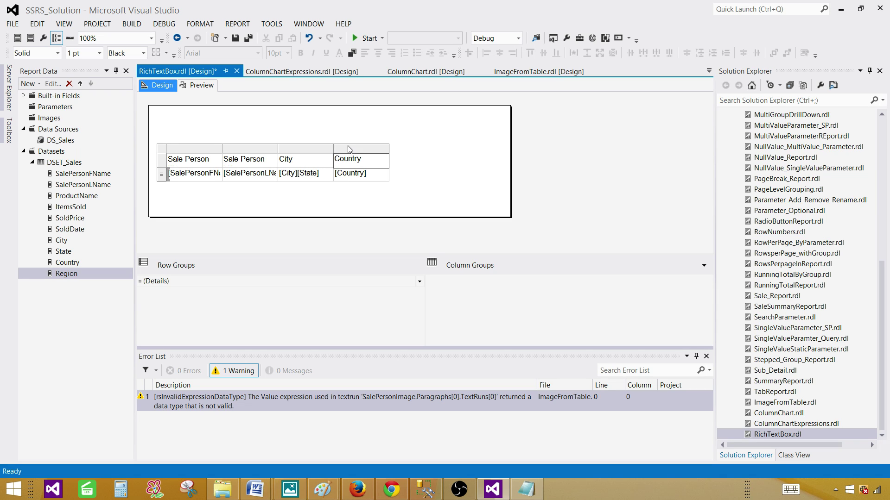
- Delete the Country column from the table
click(350, 149)
right_click(352, 147)
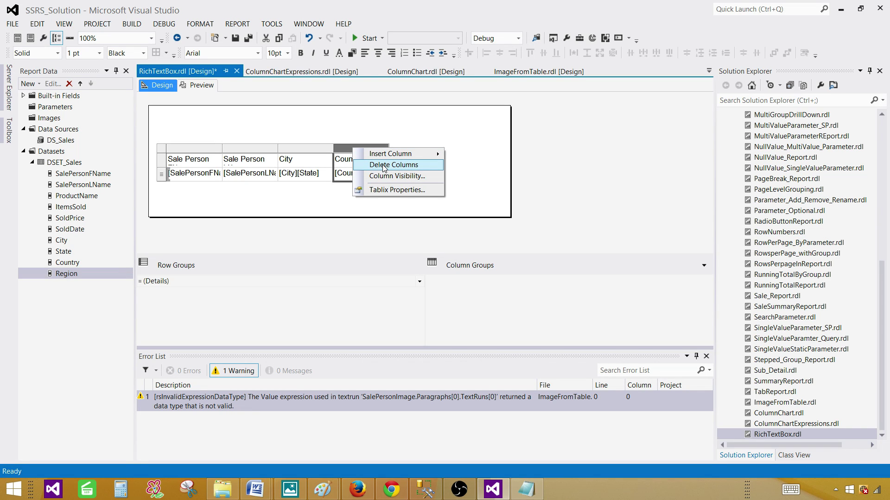
click(384, 166)
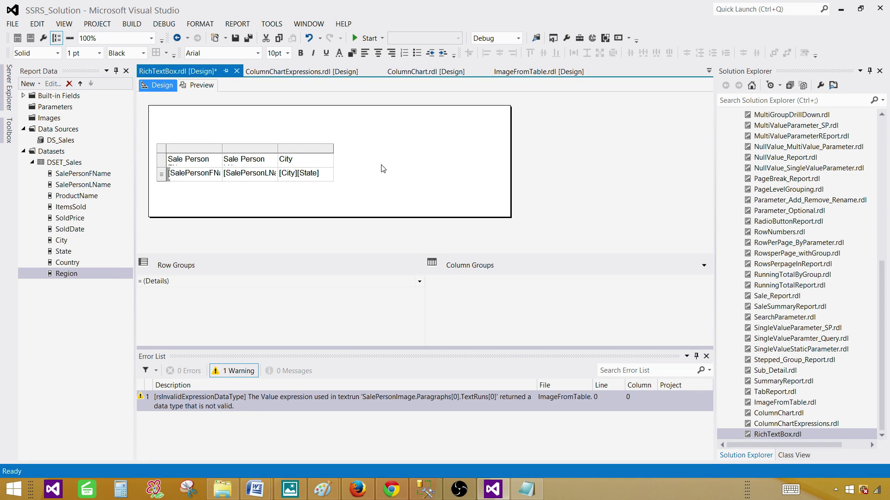
- Preview the report, showing city and state run together like CharlotteNC, then return to Design
click(208, 87)
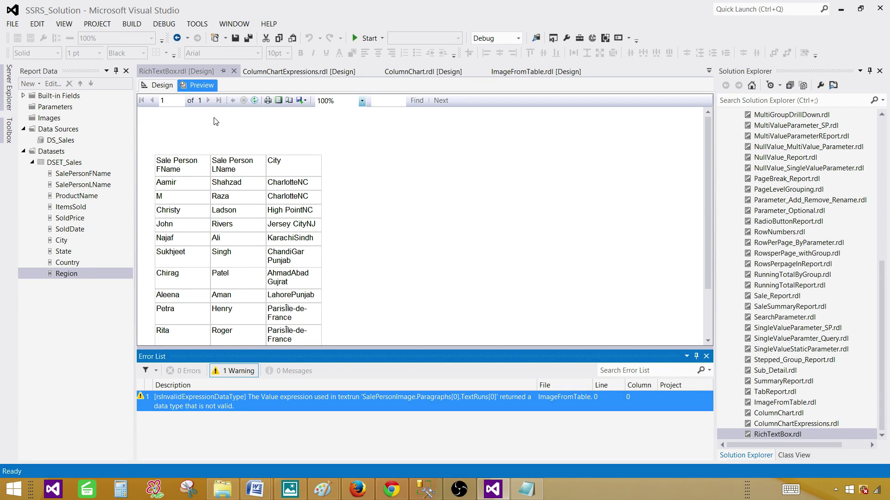
click(172, 92)
click(163, 85)
- Clear [City][State] from the third detail cell and erase the City header text
click(320, 175)
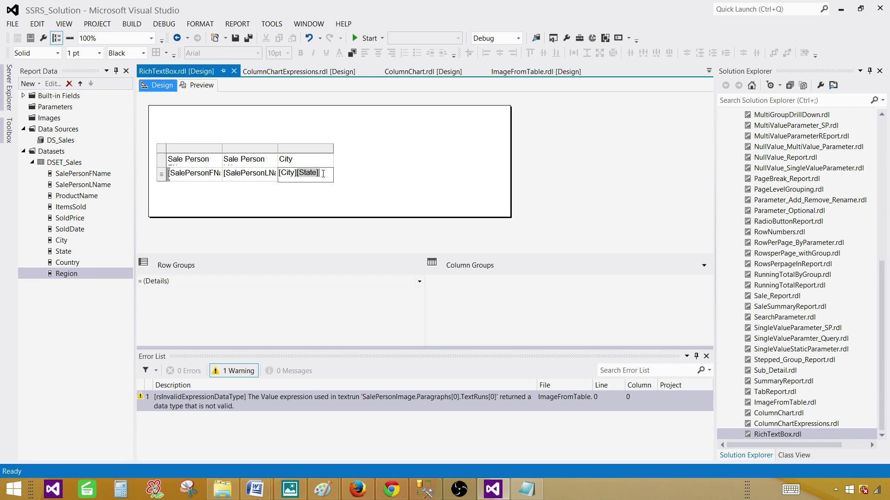
drag(320, 175, 285, 174)
key(Delete)
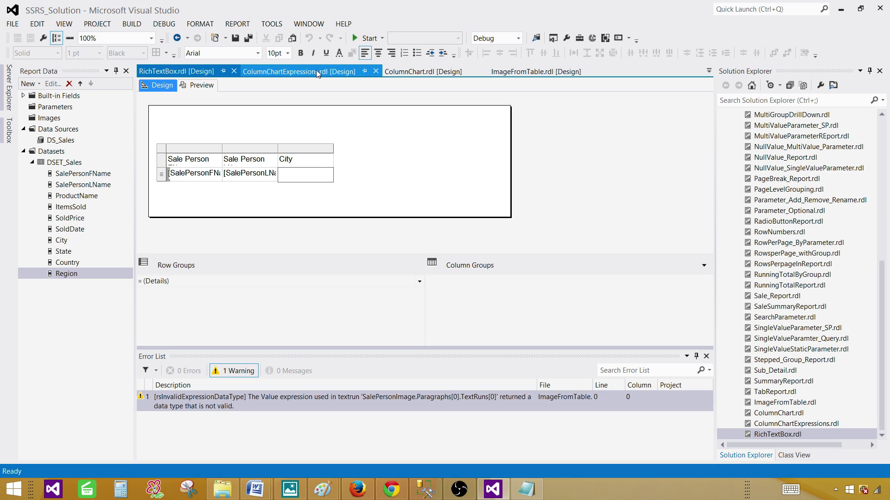
click(310, 163)
click(310, 162)
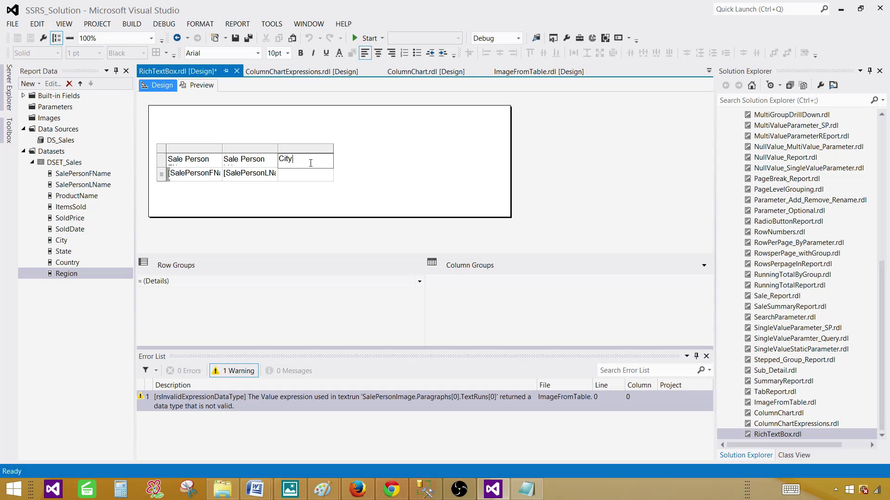
key(BackSpace)
key(BackSpace)
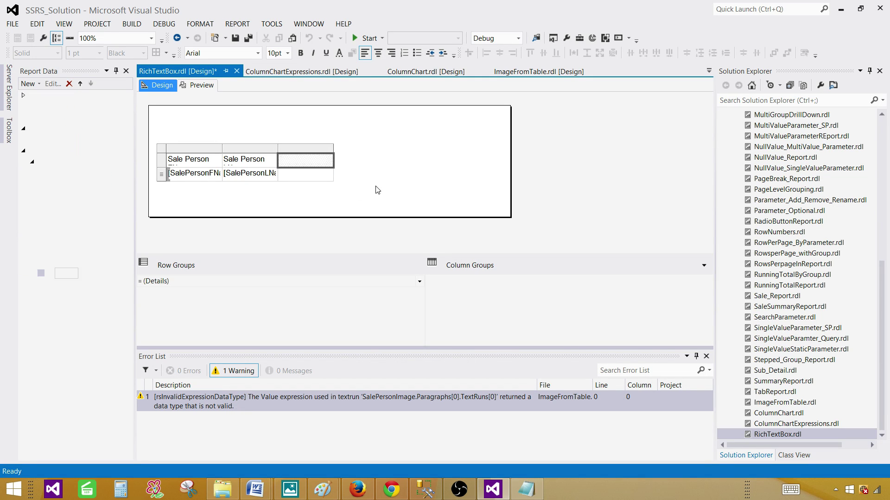
click(375, 188)
- Widen the third column and type 'Add of Sale Person is:' followed by a new line in its detail cell
click(290, 179)
click(290, 178)
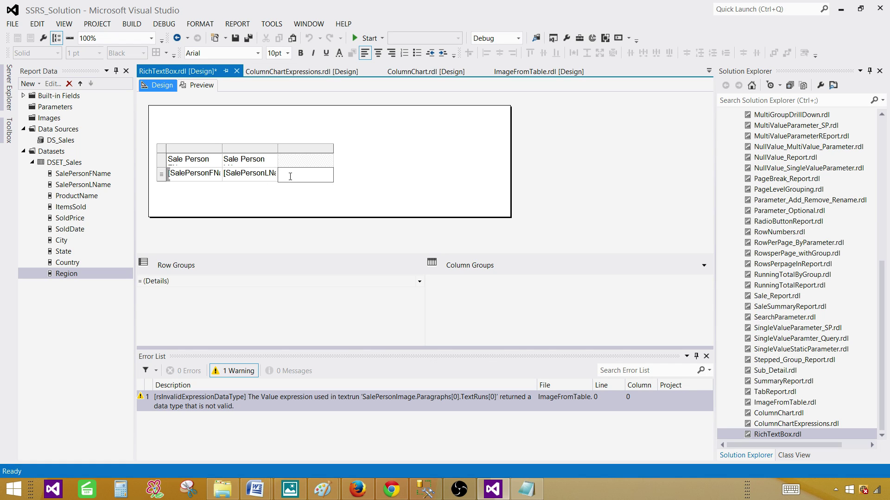
text(Add os S)
text(Sale)
text( Perso)
text(n is)
drag(334, 148, 455, 149)
click(447, 173)
click(366, 174)
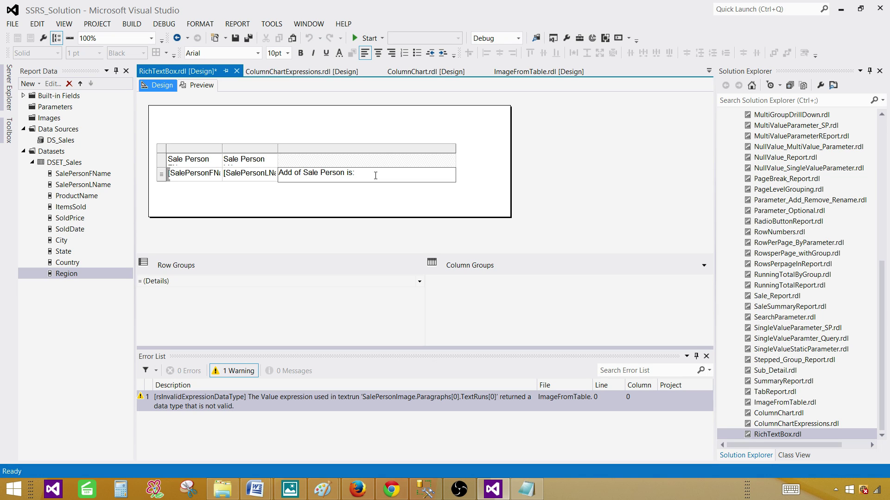
text(:)
key(Return)
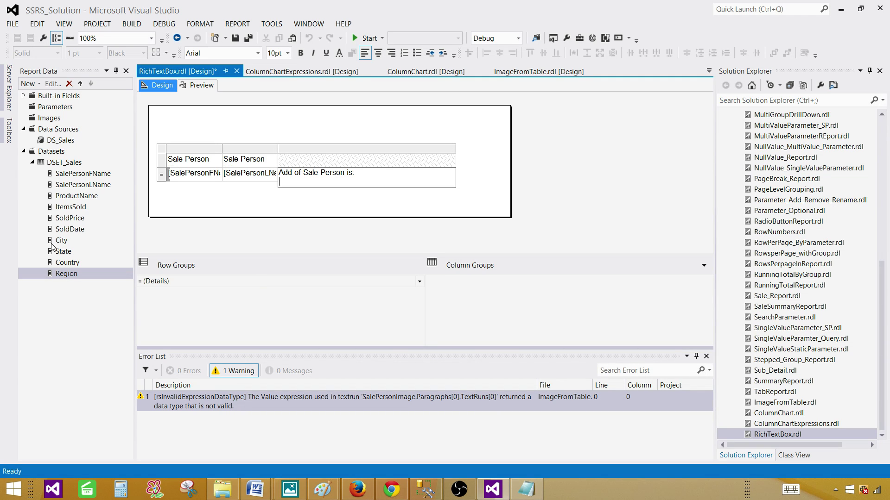
- Add [City], [State] and [Country] on separate comma-terminated lines in the address cell
drag(63, 242, 308, 183)
text(,)
key(Return)
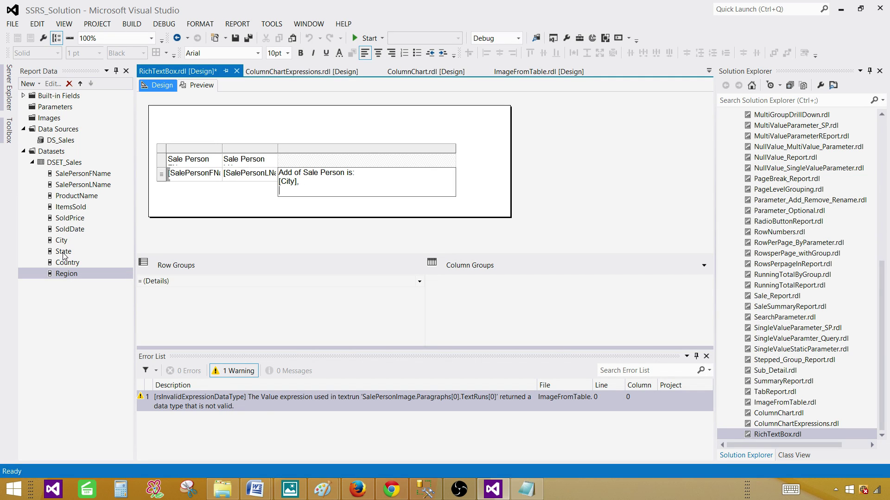
drag(64, 253, 305, 191)
text(,)
key(Return)
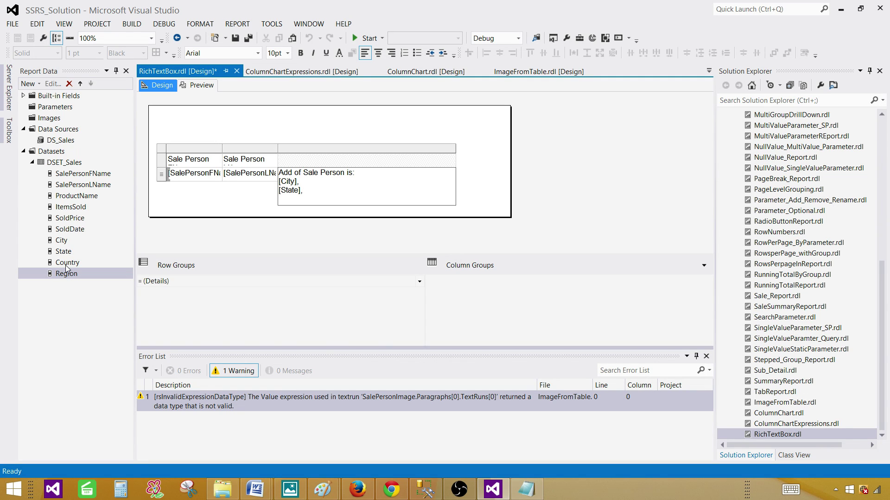
drag(70, 265, 318, 197)
text(,)
key(Return)
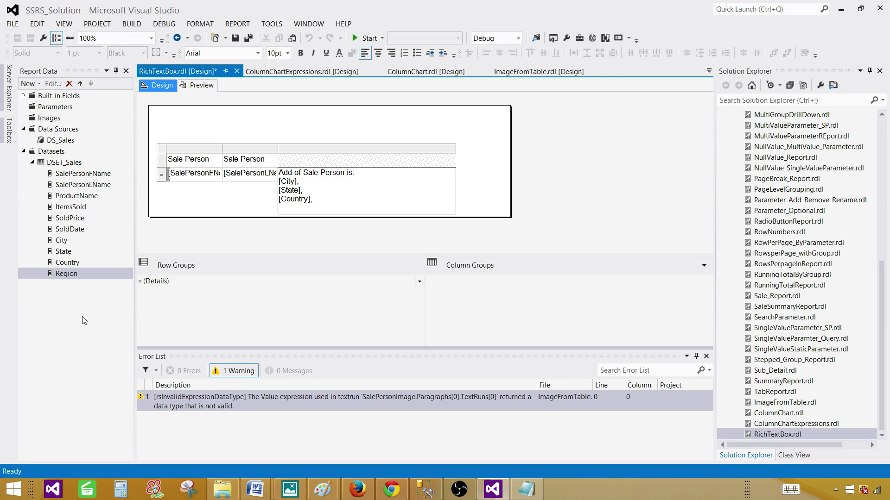
- Put [Region] on the last line of the address text box
drag(67, 274, 123, 239)
click(434, 174)
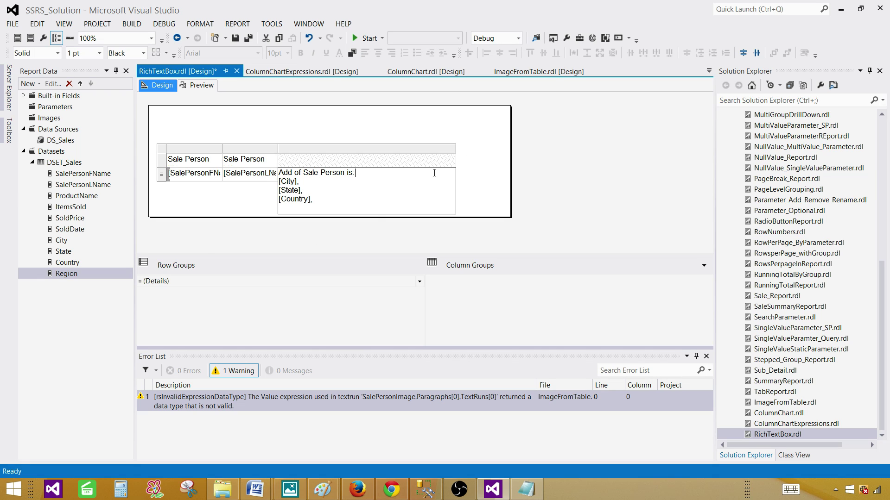
key(Return)
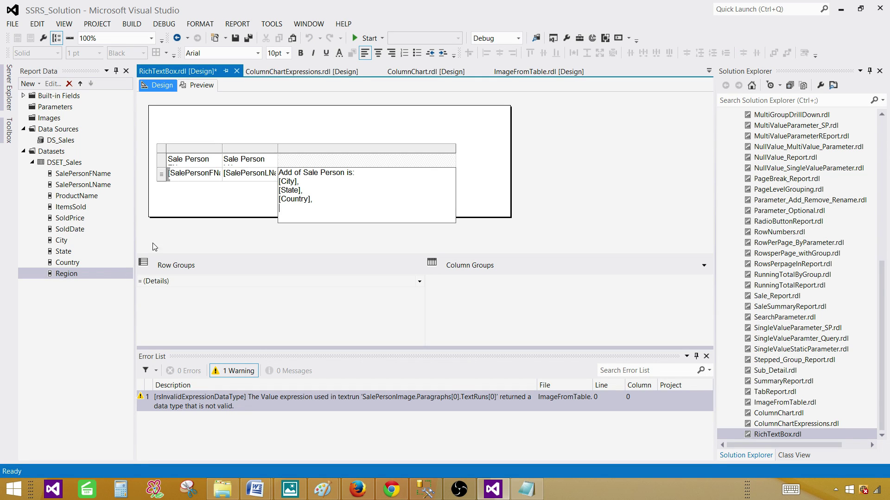
drag(74, 274, 308, 213)
click(318, 181)
click(308, 209)
key(Delete)
text([Region])
- Preview the report, showing addresses like Charlotte, NC, USA, North America on separate lines
click(277, 205)
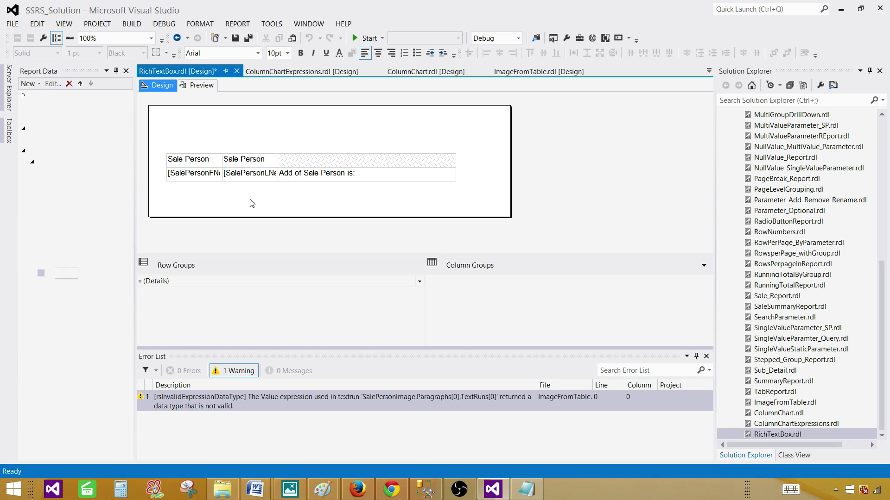
click(214, 88)
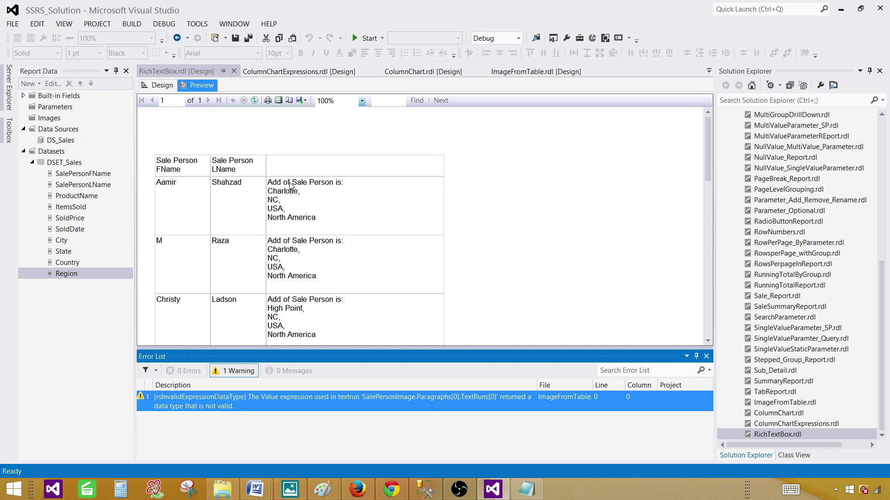
- Widen the Sale Person FName and Sale Person LName columns so their headers fit
click(163, 85)
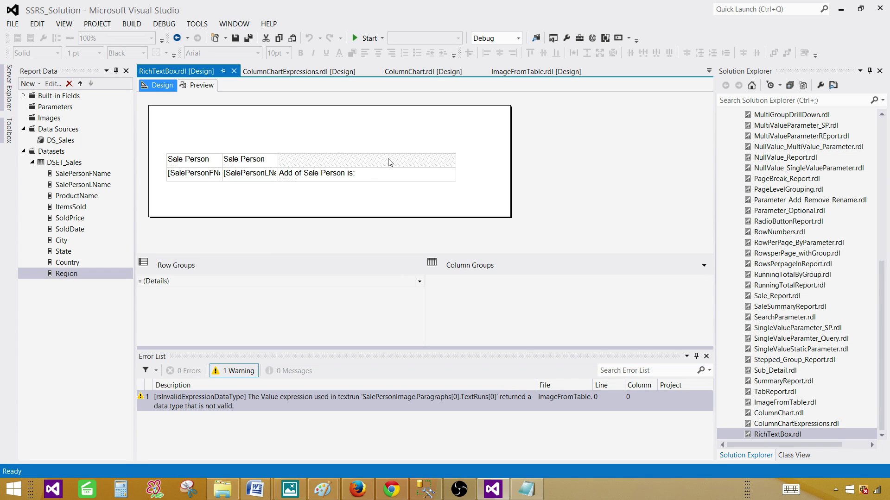
click(450, 173)
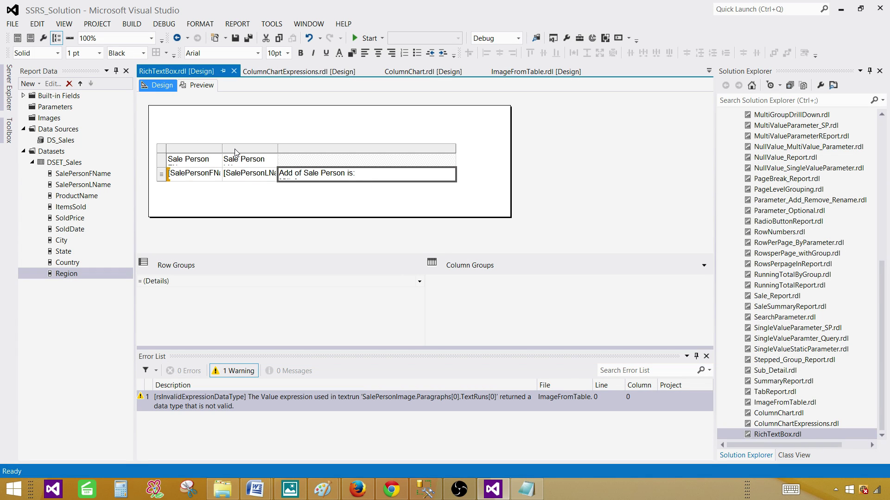
drag(222, 148, 247, 148)
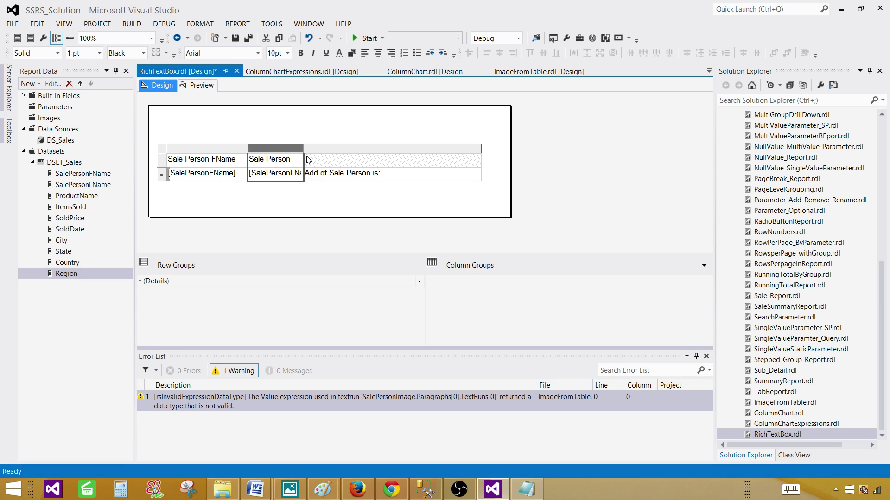
drag(304, 148, 332, 149)
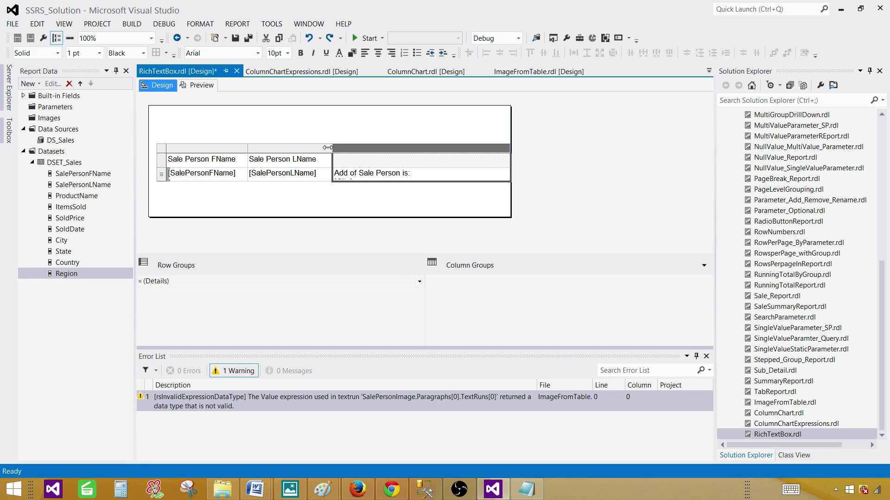
- Make the header row bold on a yellow fill and title the third column Sale Person Address
click(162, 159)
click(300, 53)
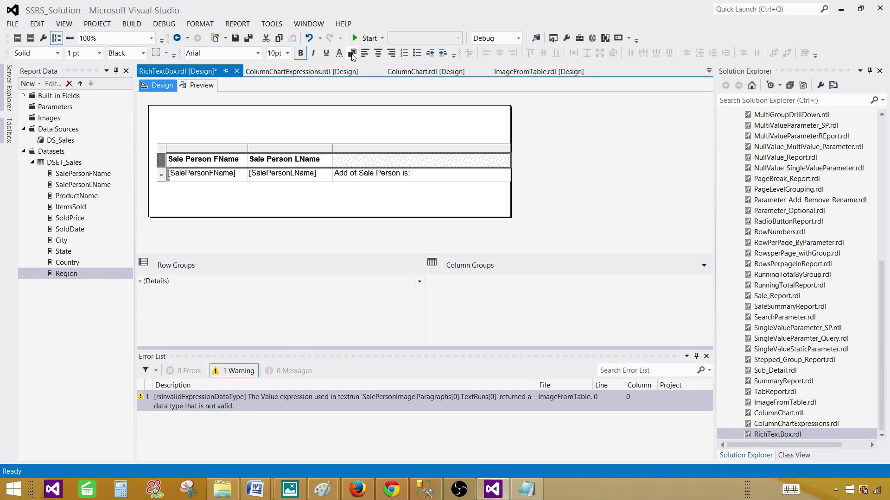
click(352, 53)
click(415, 240)
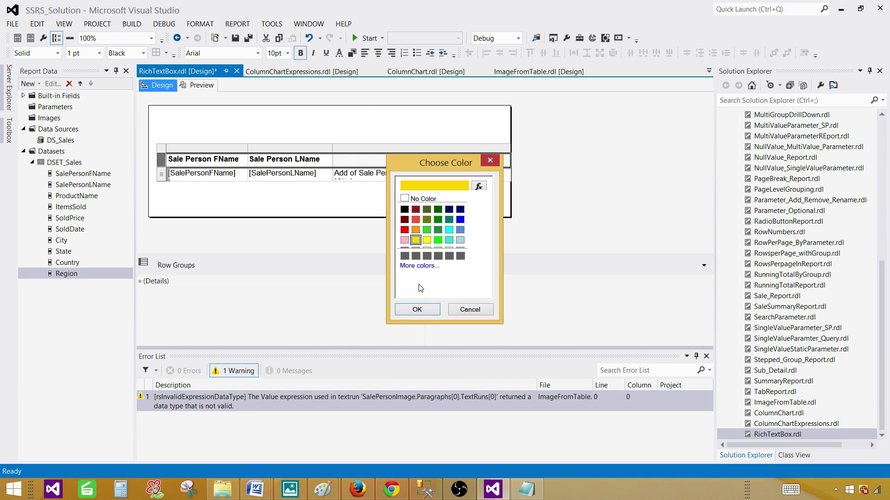
click(417, 309)
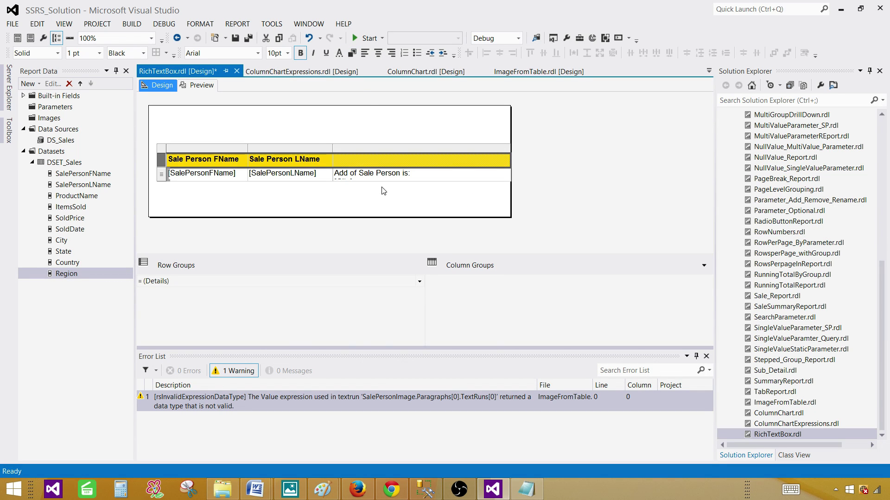
click(396, 165)
text(Sale per)
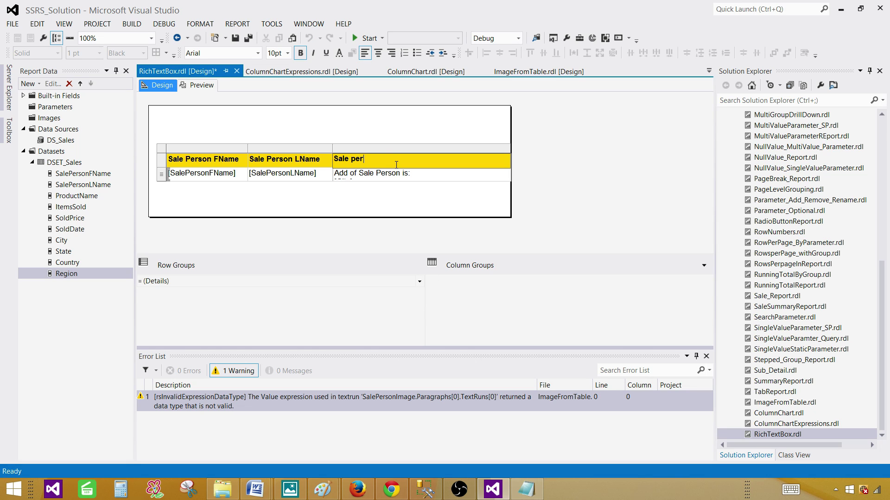
text(erson Address)
- Complete the word 'Address' and bold the 'Address of Sale Person is:' label
click(348, 174)
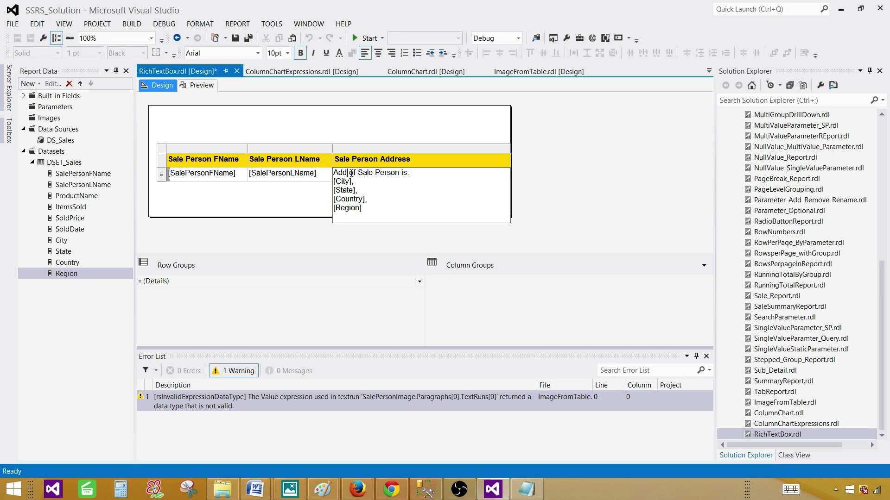
text(ress)
drag(442, 174, 332, 174)
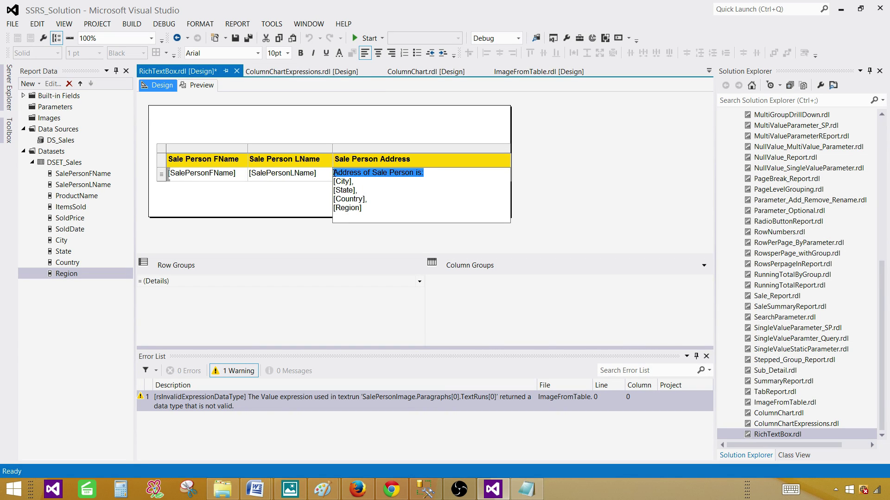
click(300, 53)
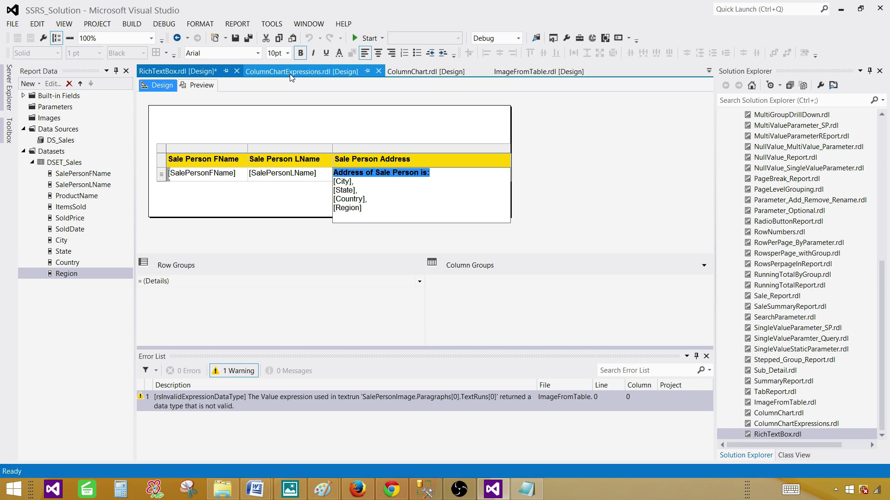
- Italicise the address label and style [Region] bold, italic, underlined and red
click(313, 52)
click(389, 182)
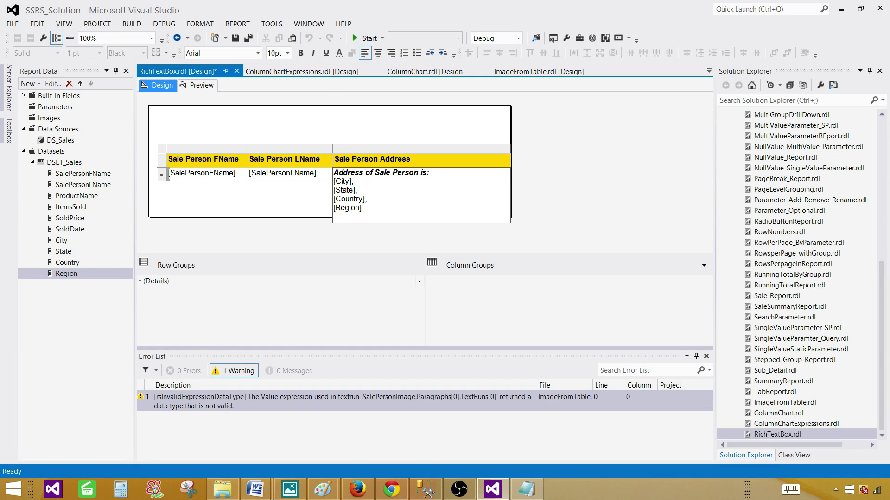
double_click(372, 208)
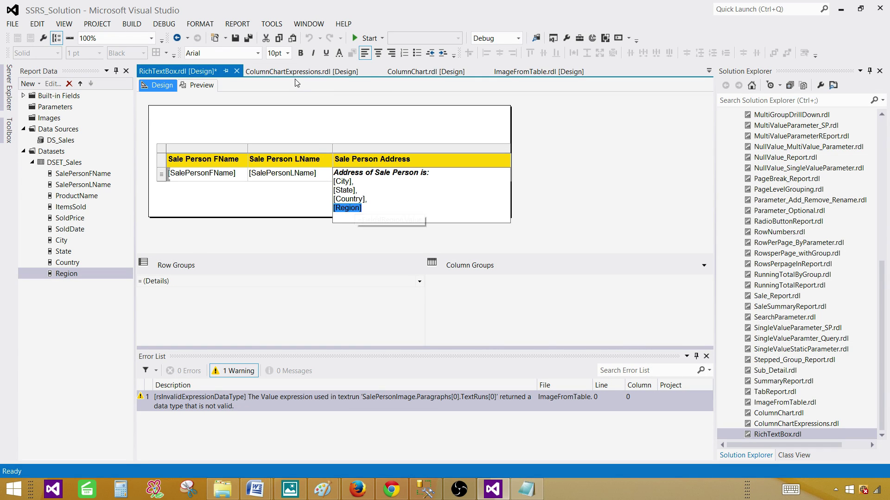
click(300, 54)
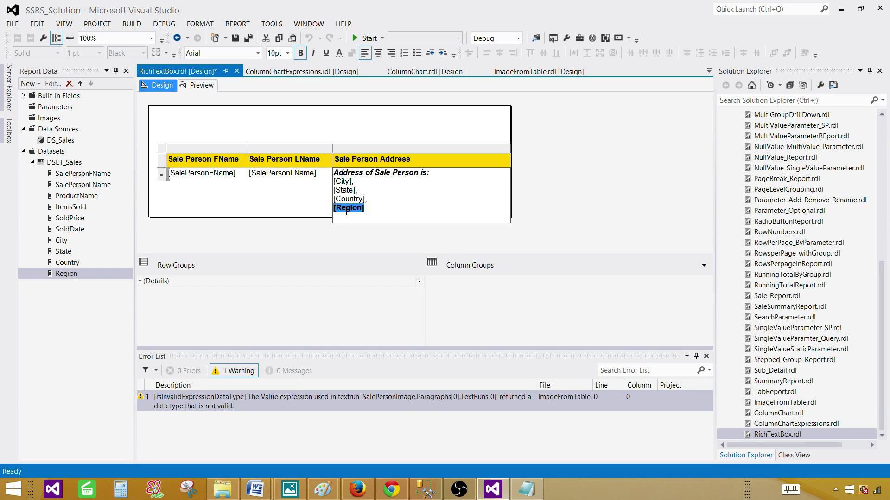
click(313, 53)
click(326, 53)
click(313, 53)
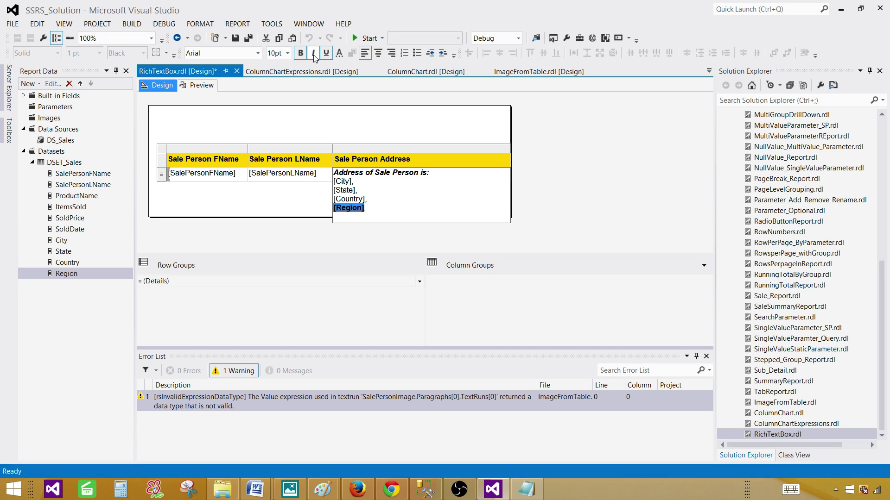
click(339, 54)
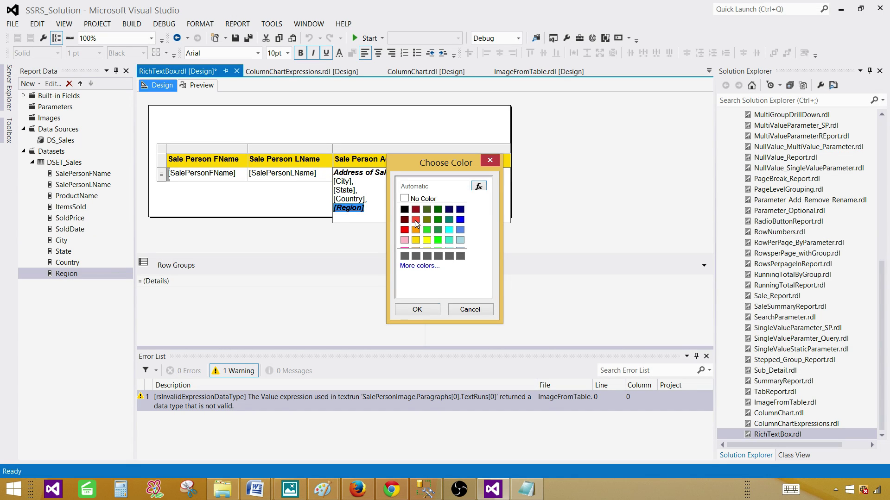
click(415, 220)
click(417, 309)
click(353, 207)
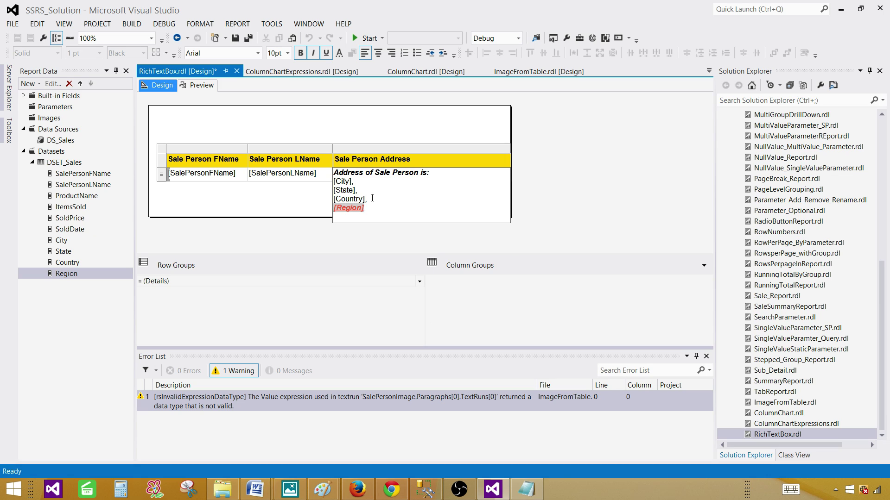
- Make the [Country] placeholder green, bold and 16pt
click(360, 200)
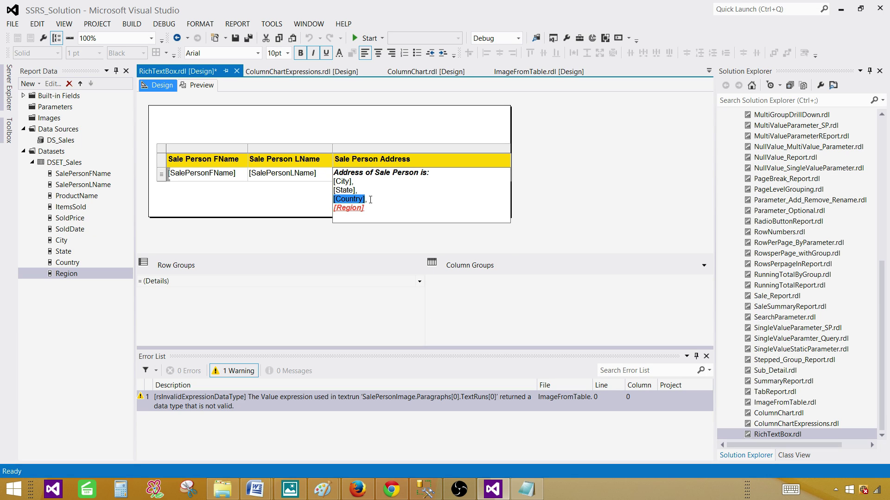
click(365, 199)
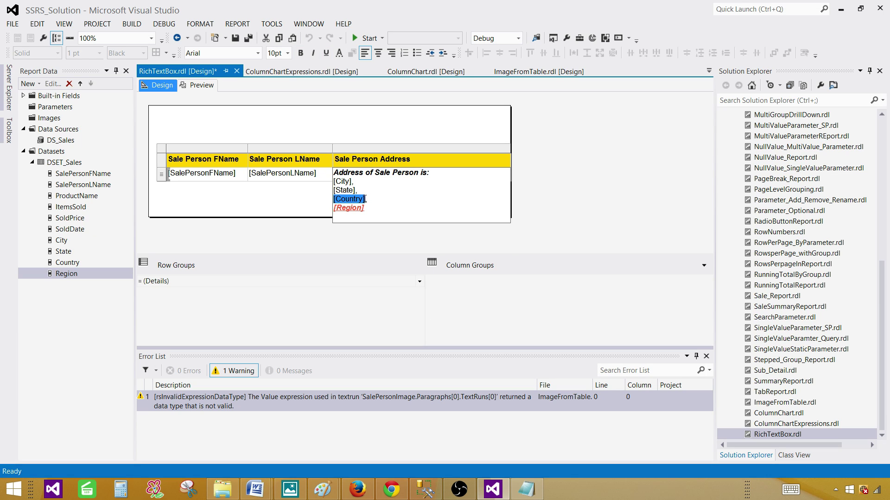
click(339, 53)
click(427, 230)
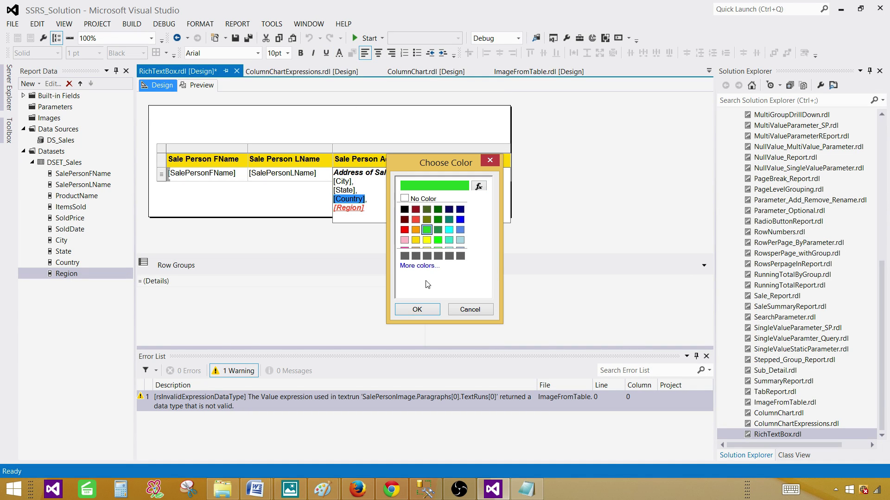
click(418, 309)
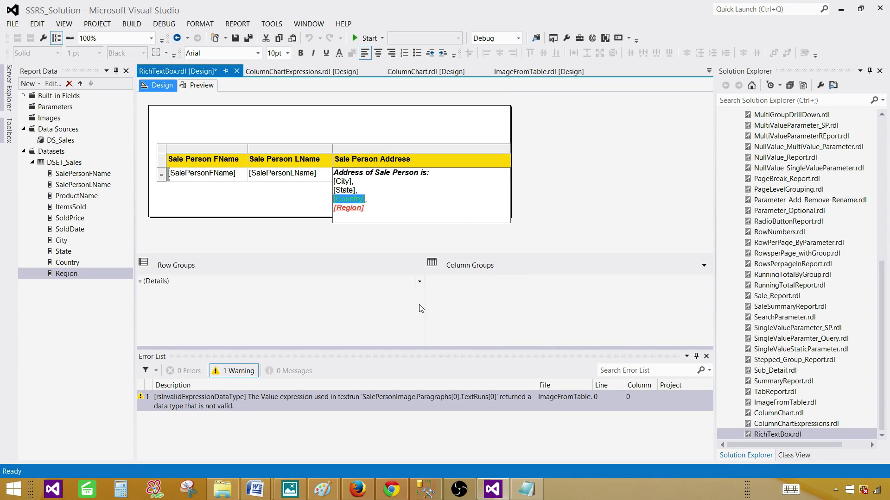
click(300, 53)
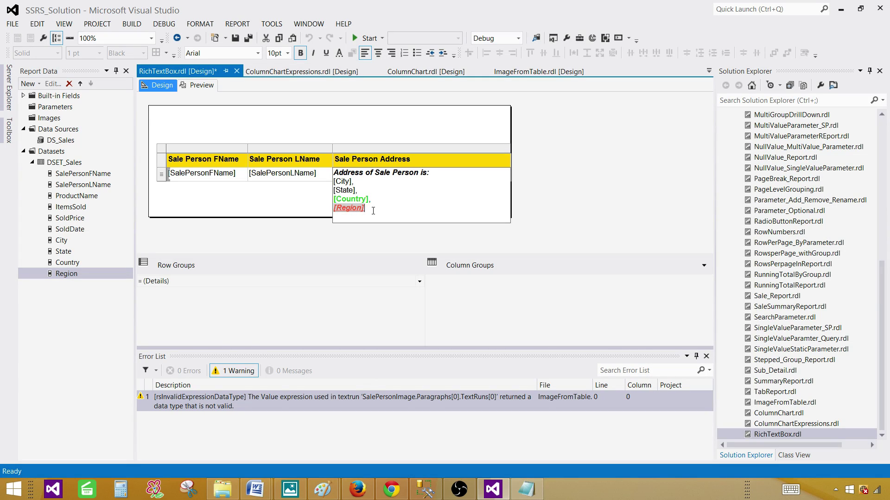
click(288, 53)
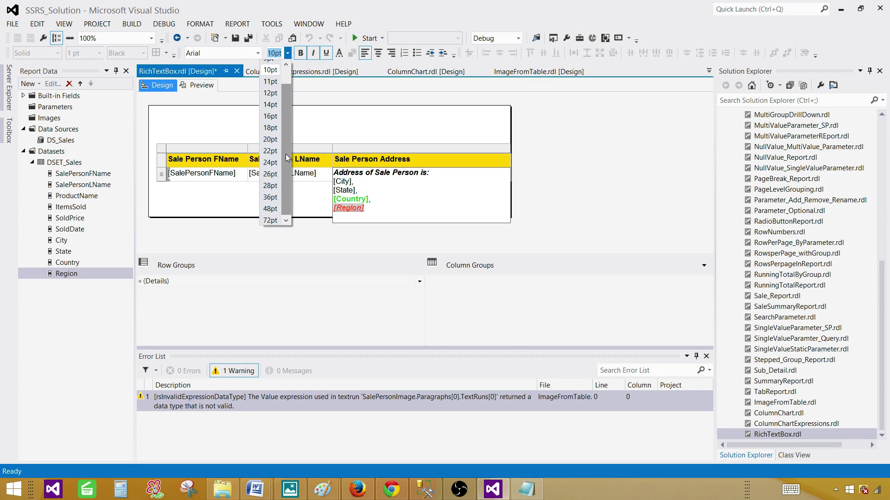
click(270, 116)
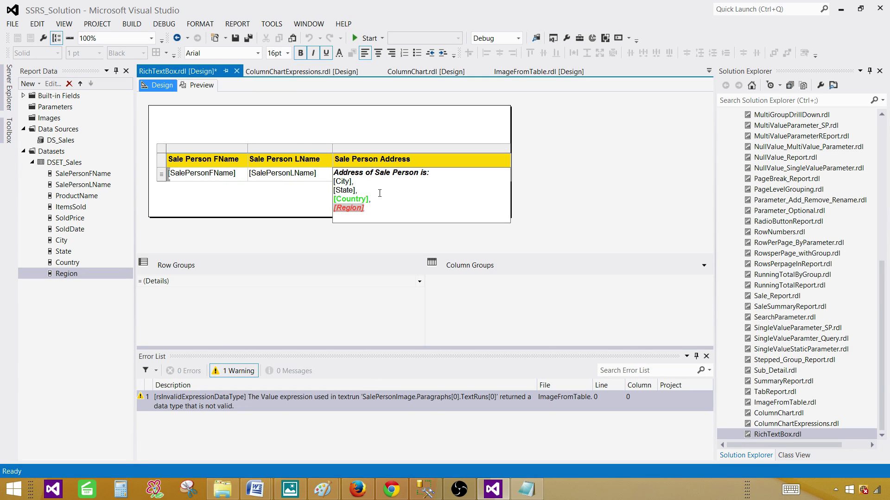
- Make the [City] field bold, italic and turquoise
drag(352, 181, 329, 183)
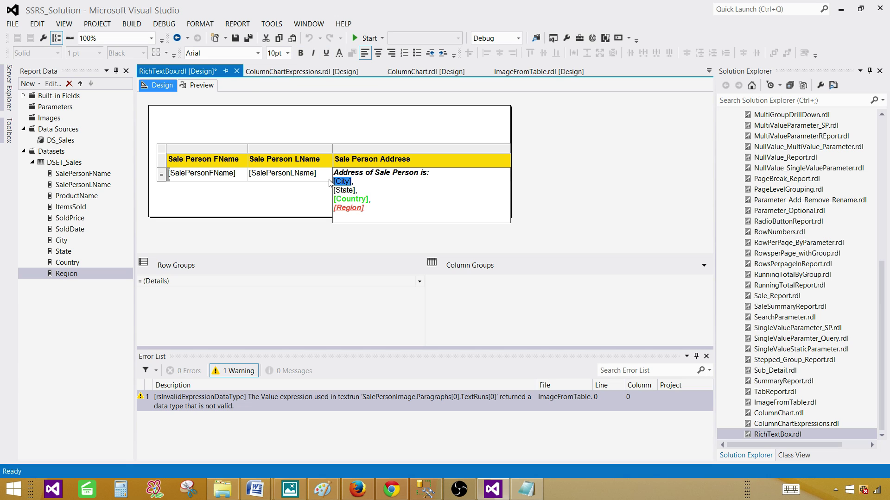
click(300, 53)
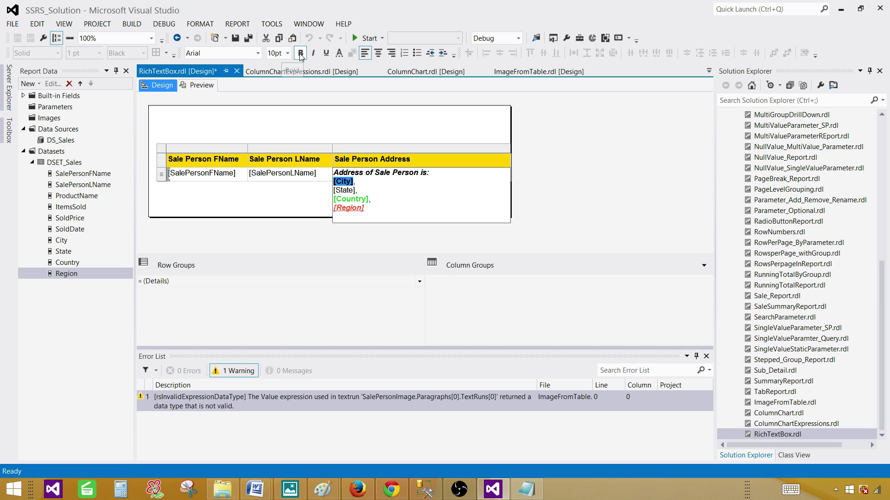
click(339, 53)
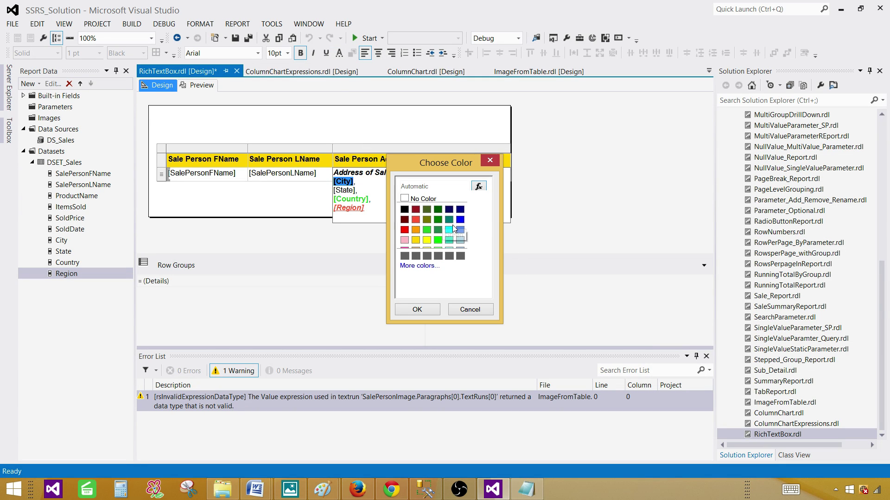
click(450, 240)
click(417, 310)
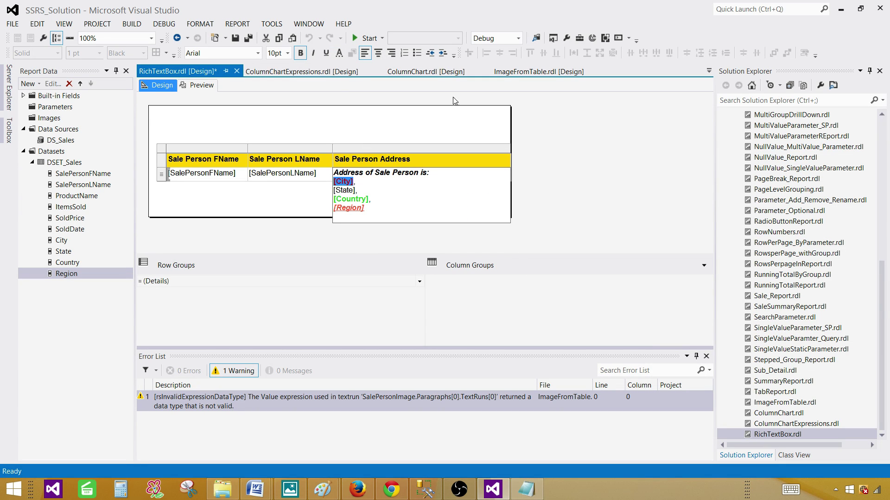
click(314, 53)
click(385, 197)
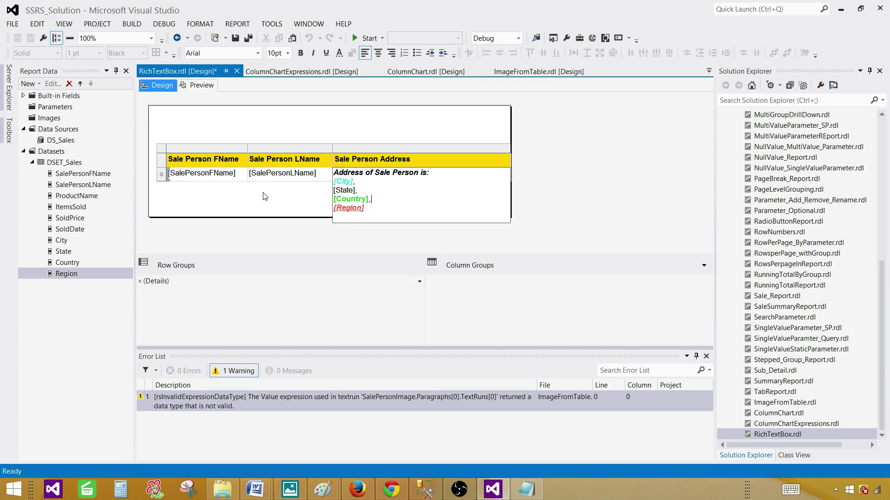
click(219, 143)
- Preview the report to check the coloured city, country and region lines under the yellow header
click(202, 86)
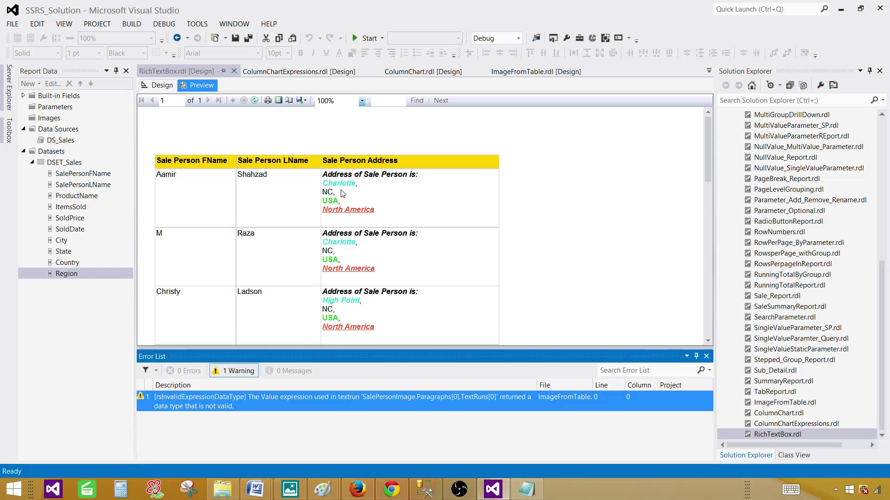
- Widen the report body and insert a new column to the right of Sale Person Address
click(167, 86)
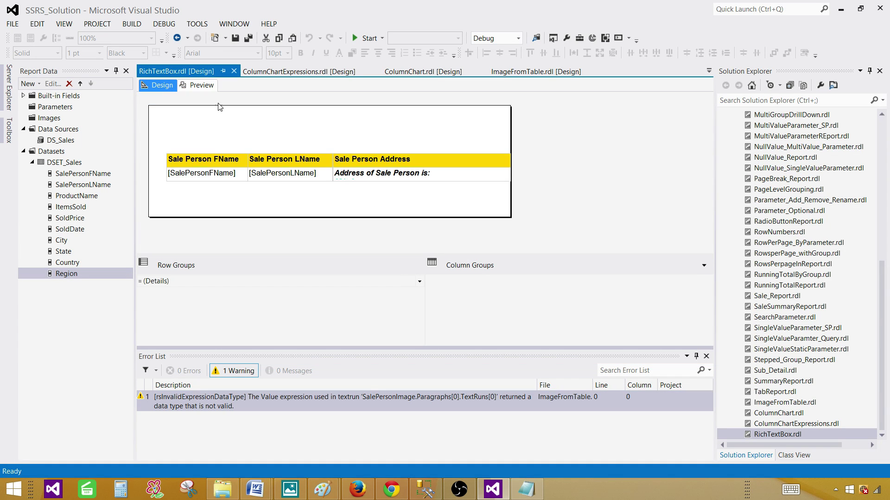
click(508, 176)
drag(510, 192, 610, 191)
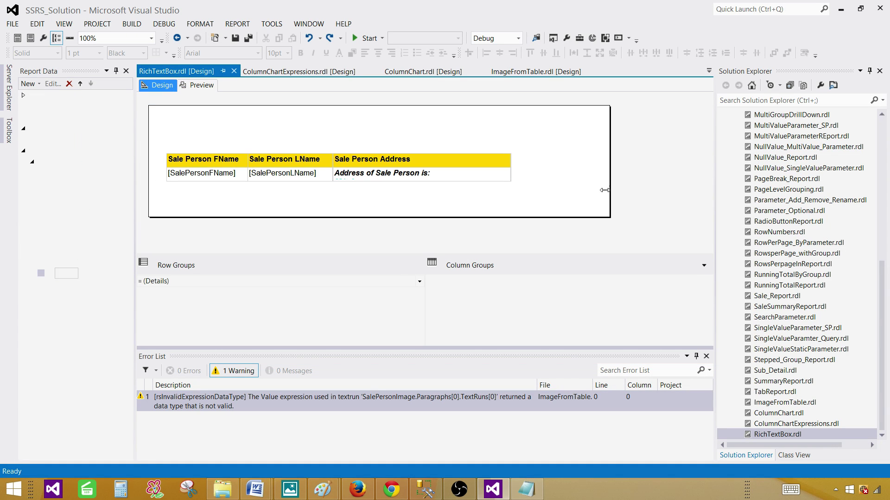
click(507, 161)
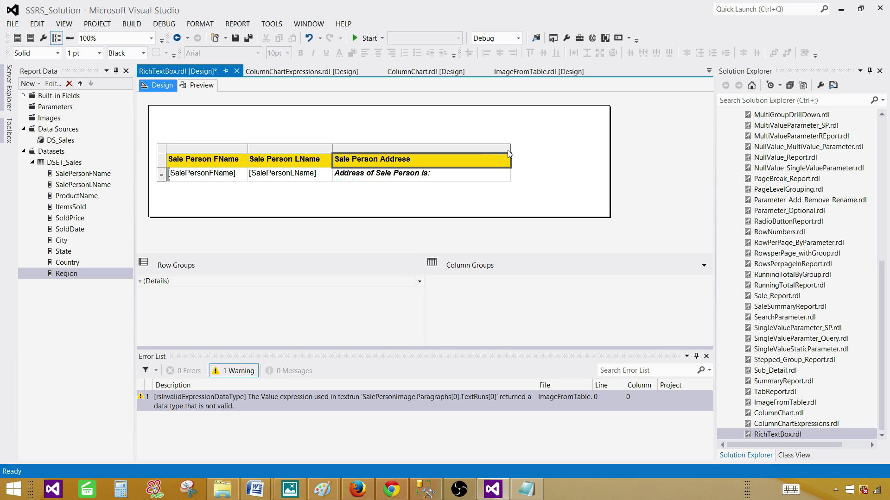
right_click(507, 150)
mouse_move(586, 154)
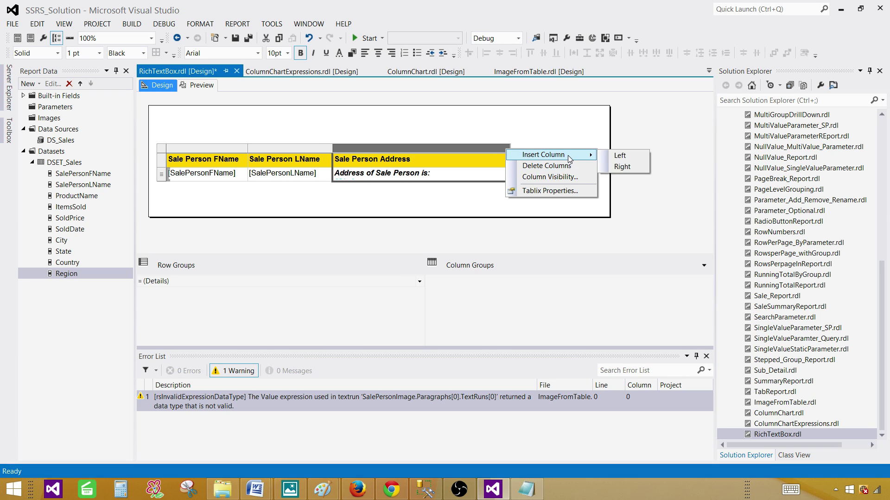
click(619, 166)
- Drop the Region field into the new column's detail cell
click(534, 179)
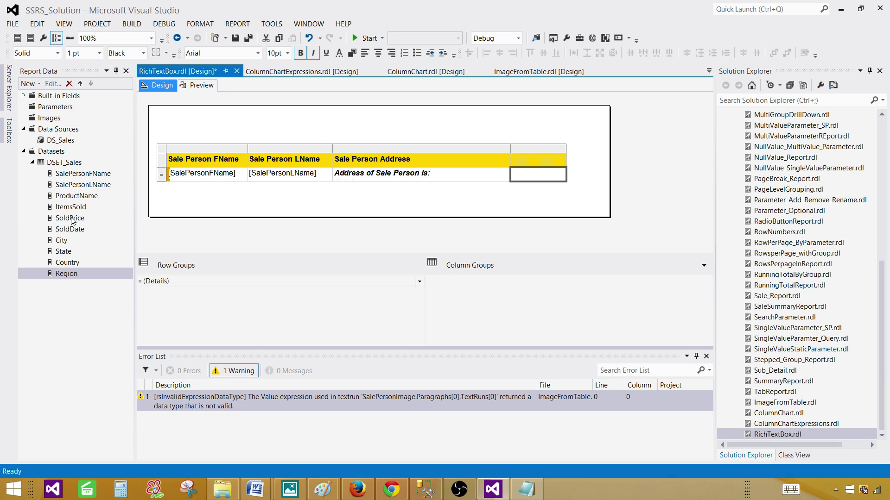
click(520, 177)
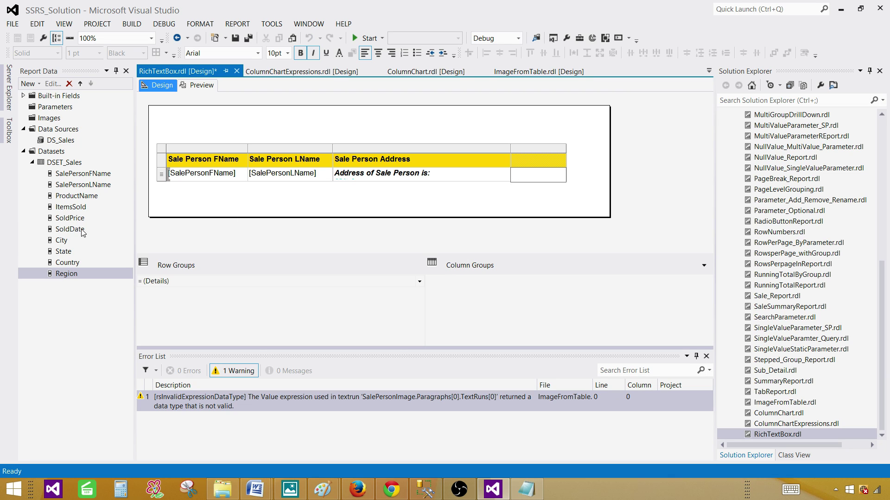
drag(66, 269, 531, 176)
- Bullet the [Region] line, widen the column, and add [Country] as a second line
click(417, 53)
drag(564, 149, 603, 149)
click(572, 175)
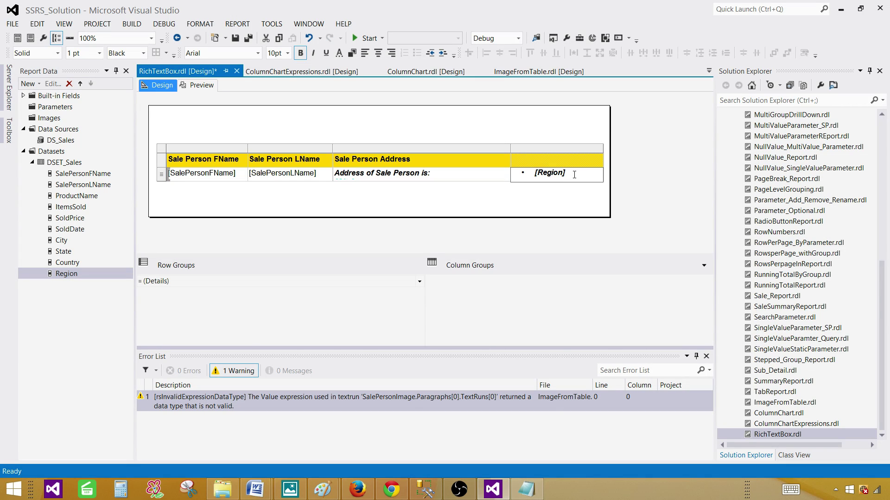
double_click(574, 173)
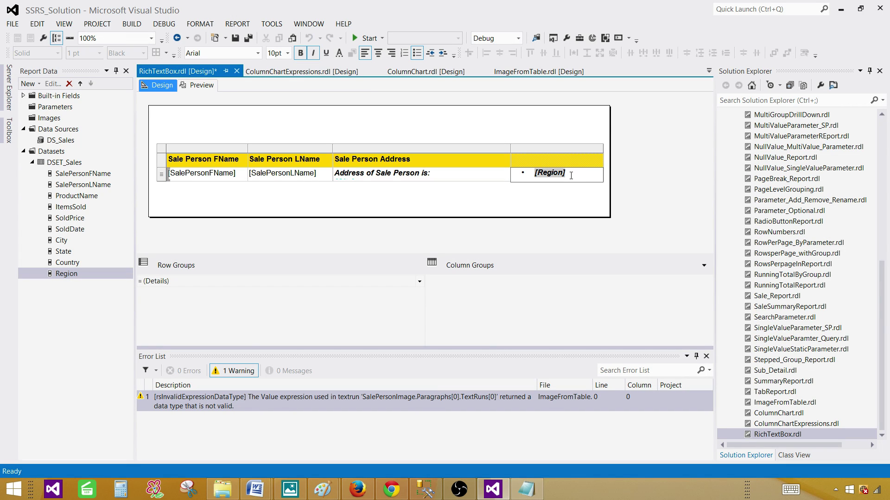
key(Return)
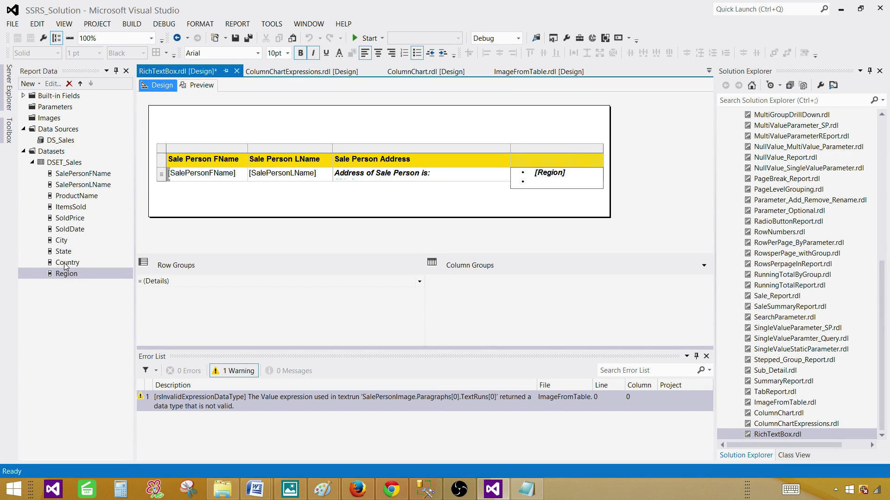
drag(65, 266, 552, 180)
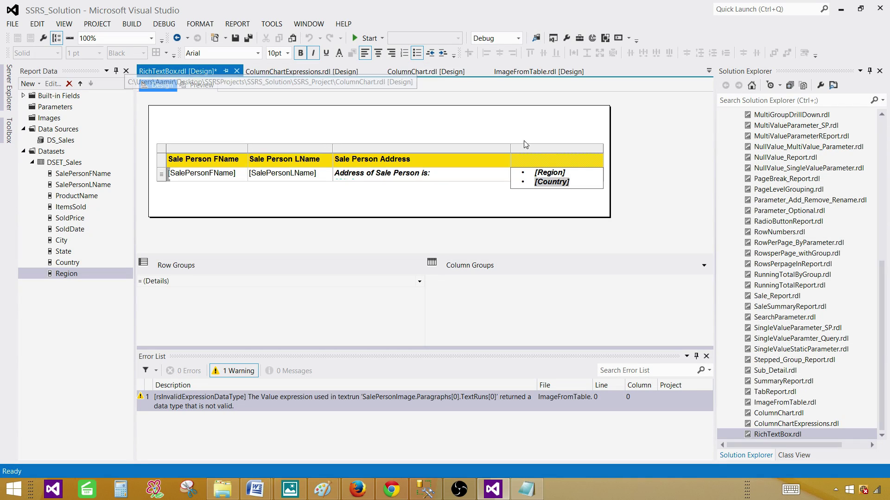
- Turn both lines into a numbered list, remove bold and italic, and set Batang font
drag(570, 183, 529, 172)
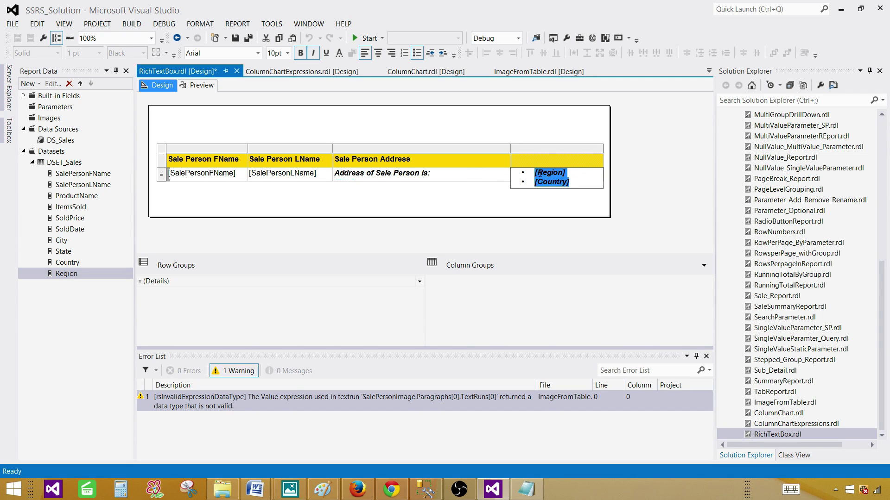
click(404, 53)
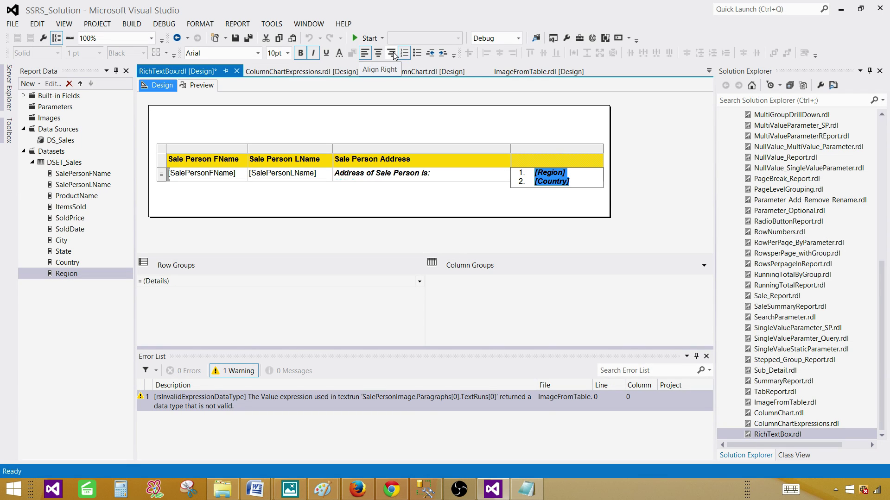
click(305, 54)
click(310, 54)
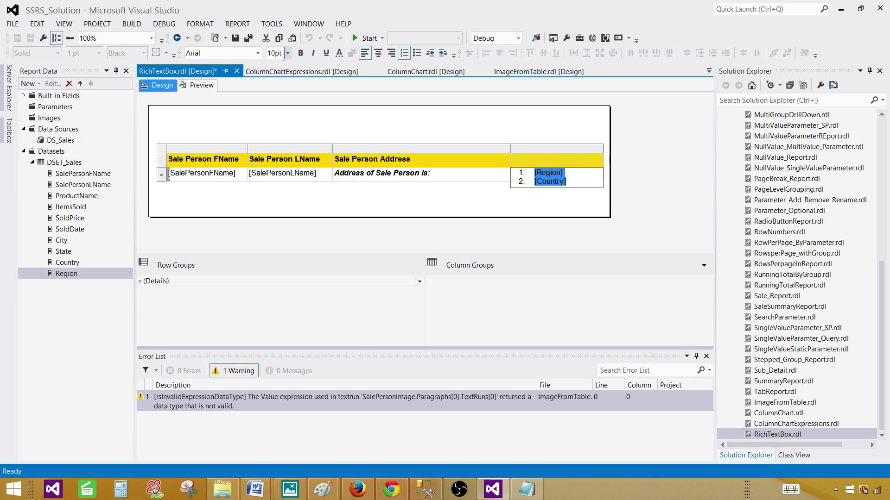
click(257, 52)
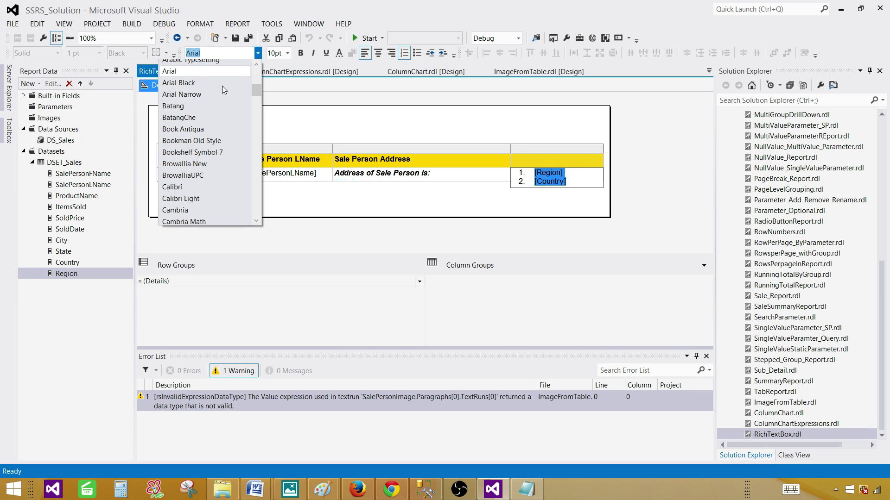
click(293, 119)
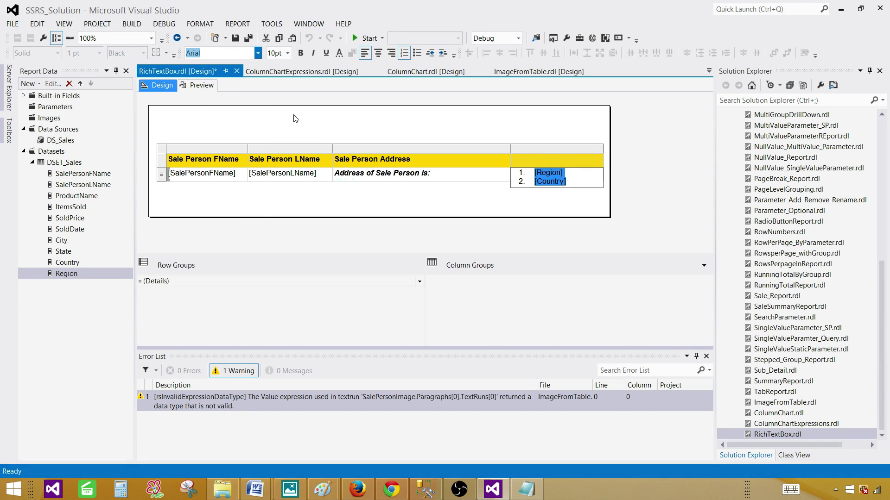
click(293, 118)
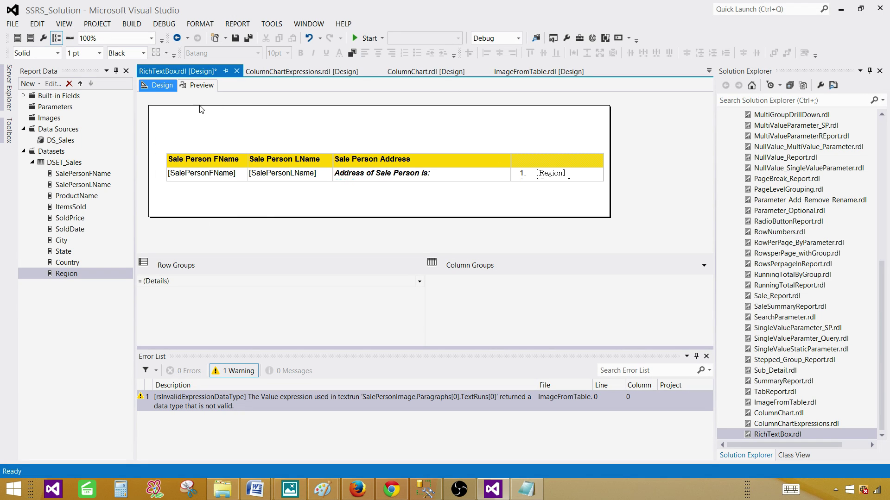
- Preview the report and scroll through rows showing numbered lists like 1. Asia 2. Pakistan
click(201, 85)
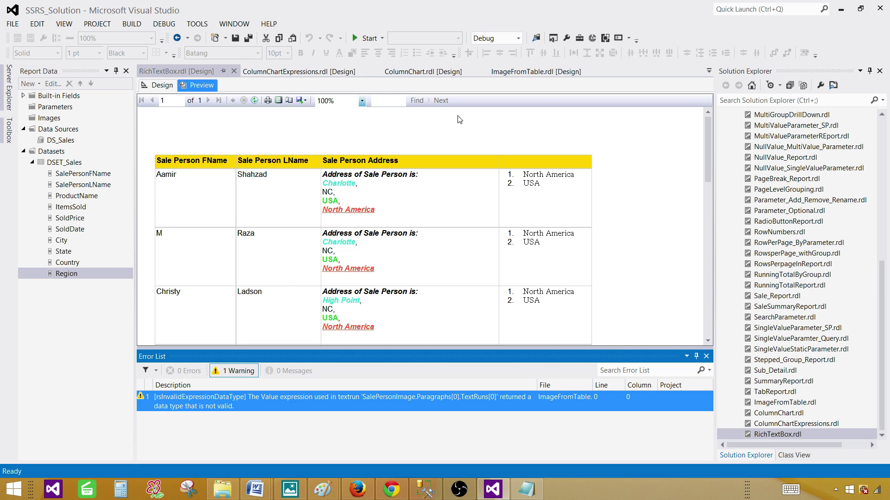
click(614, 232)
scroll(637, 234, down, 6)
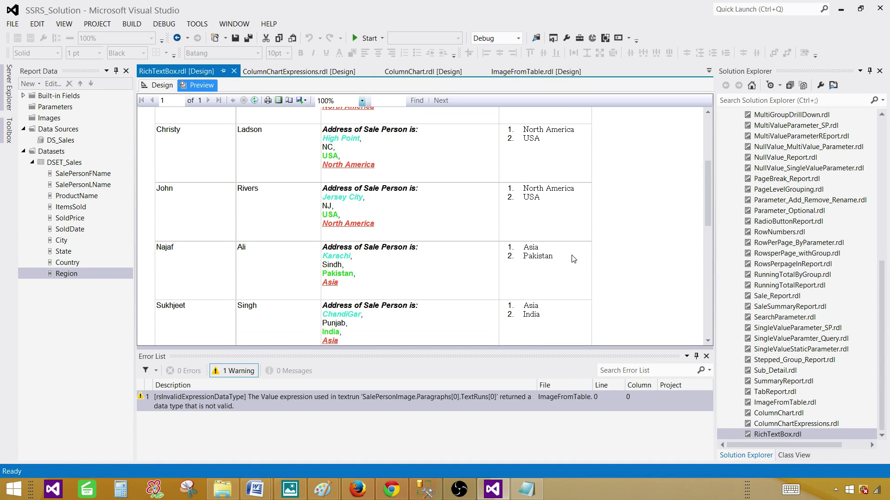
scroll(577, 240, up, 6)
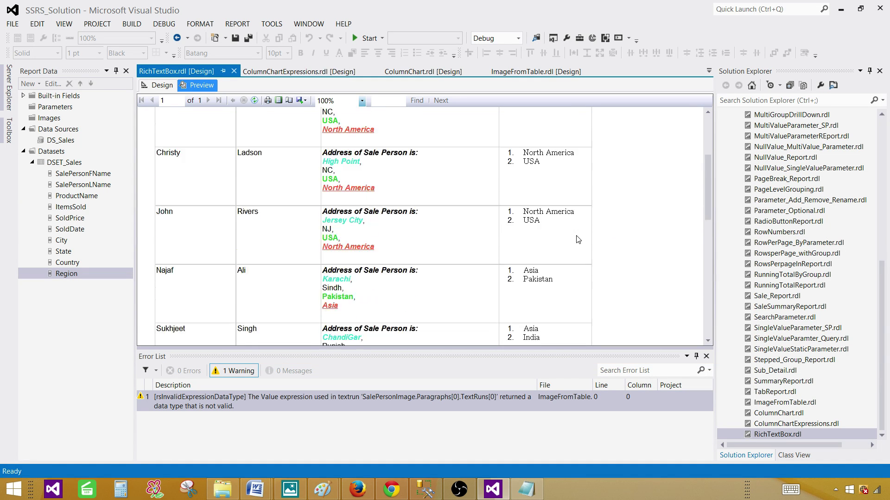